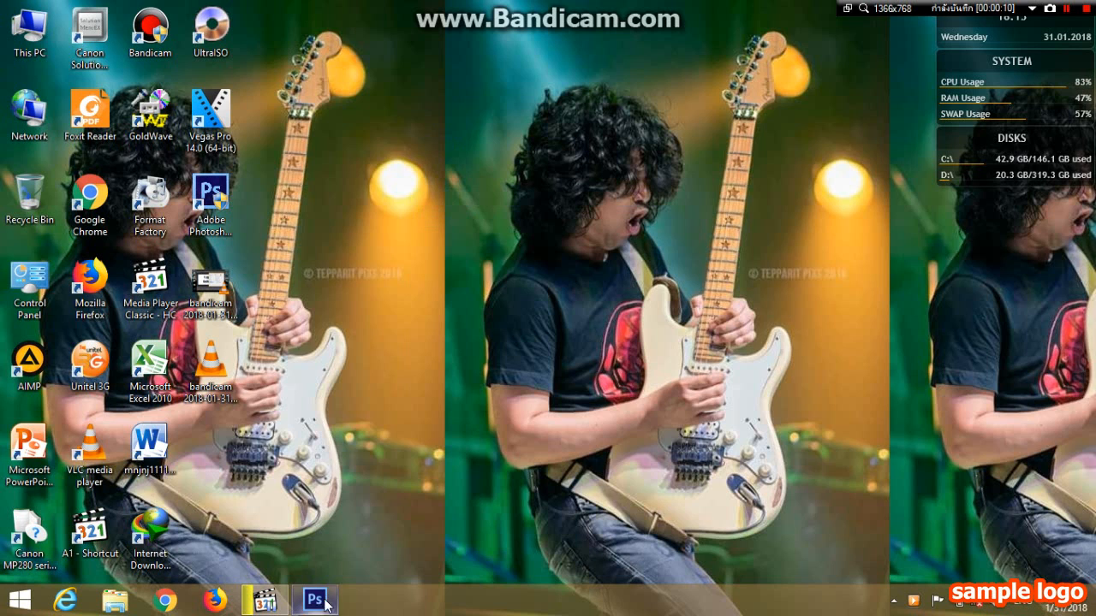
# Create a 1920 × 1080 pixel Photoshop document named thonnee and fill its background with black
pyautogui.click(324, 604)
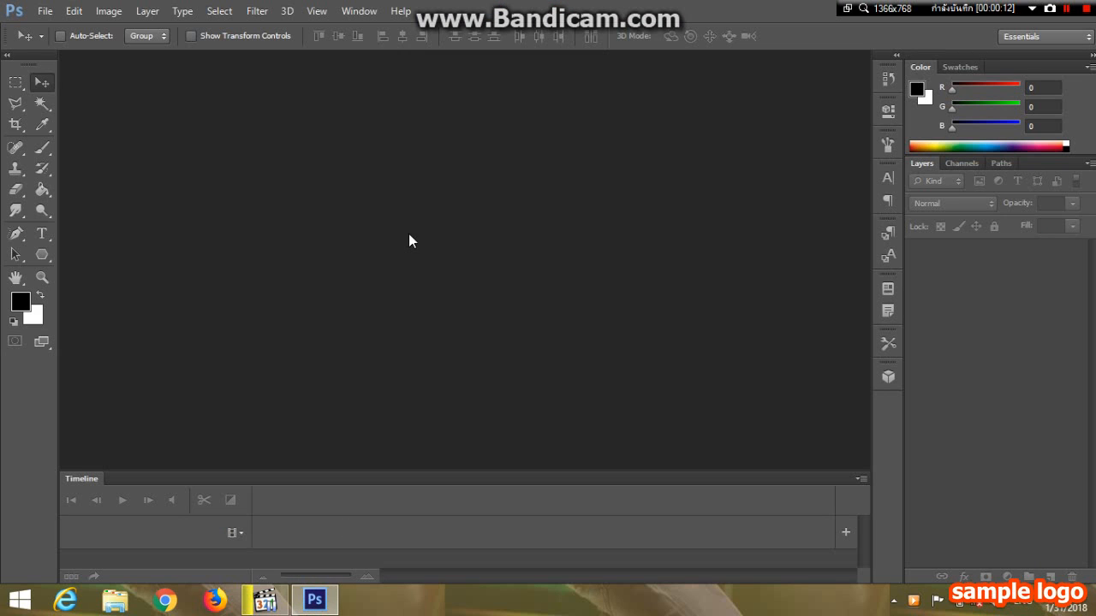
pyautogui.click(49, 13)
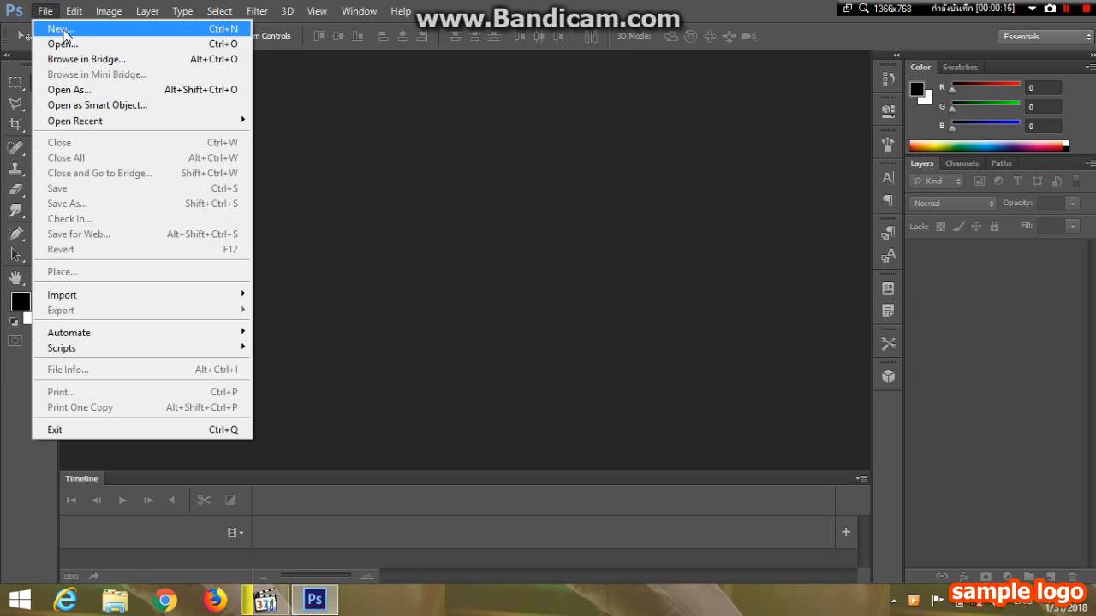
pyautogui.click(62, 31)
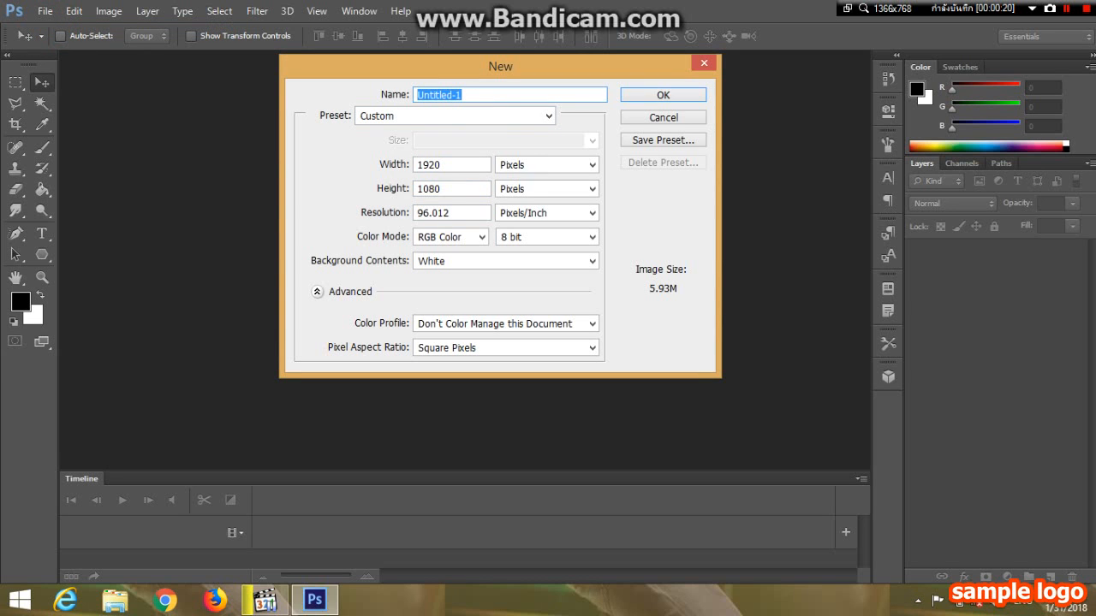
pyautogui.click(473, 95)
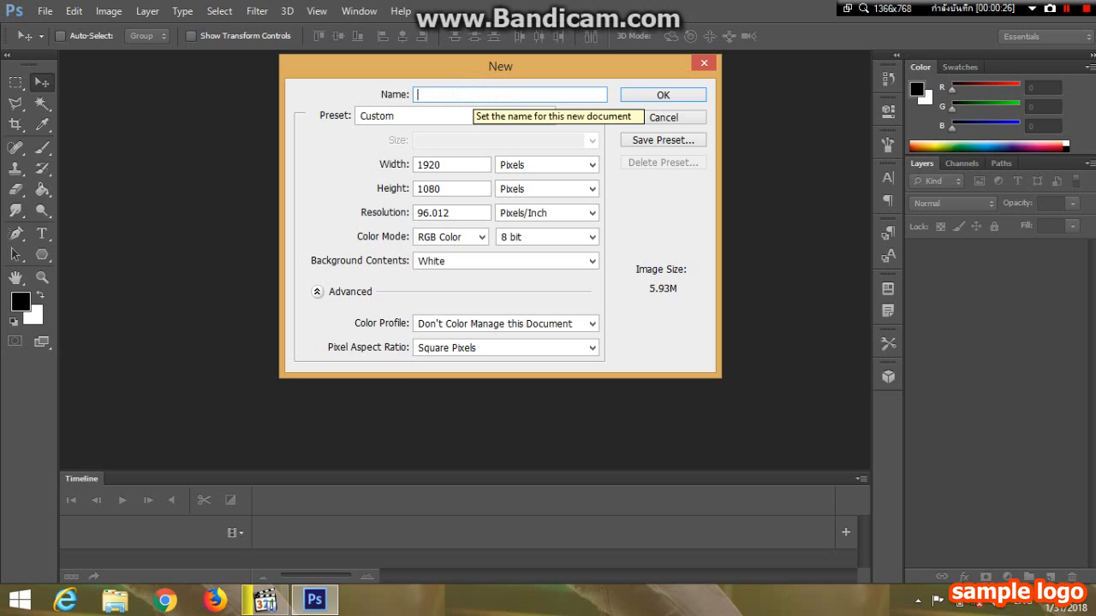
pyautogui.write('thonnee')
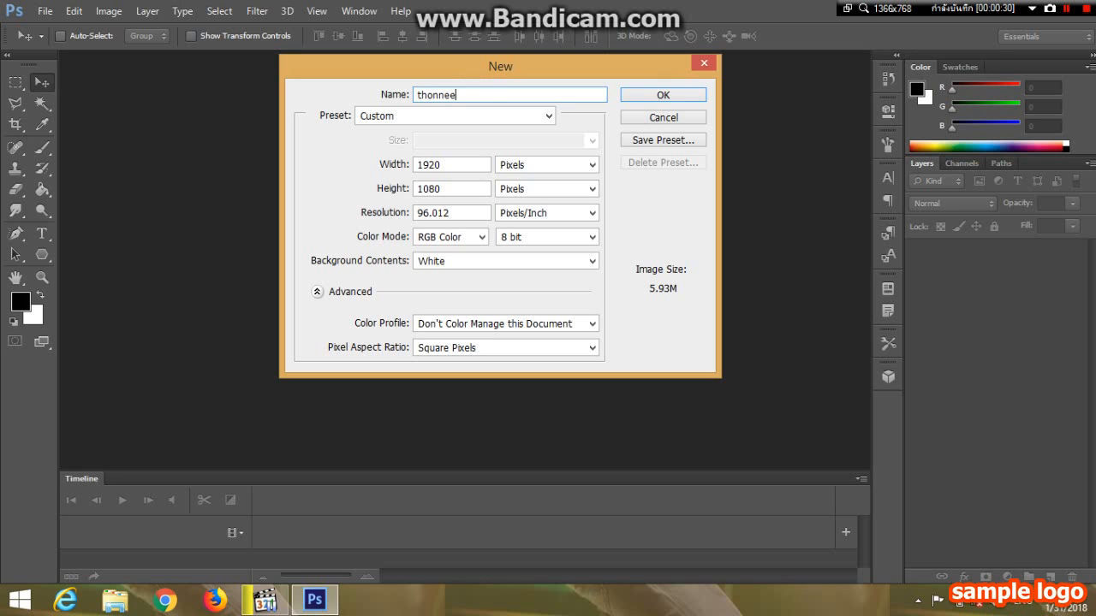
pyautogui.press('Return')
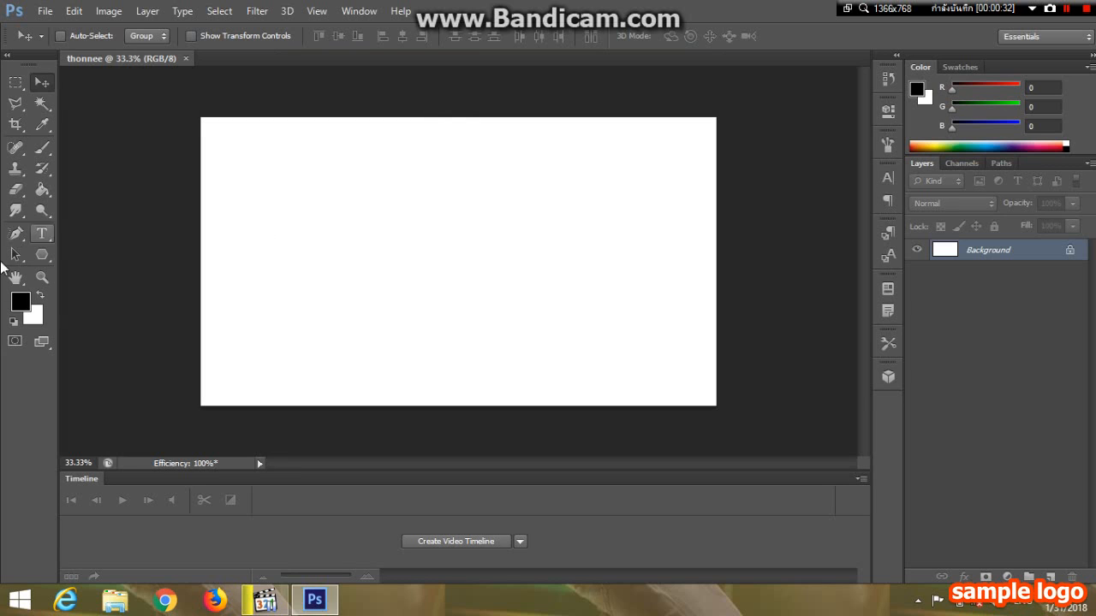
pyautogui.click(45, 191)
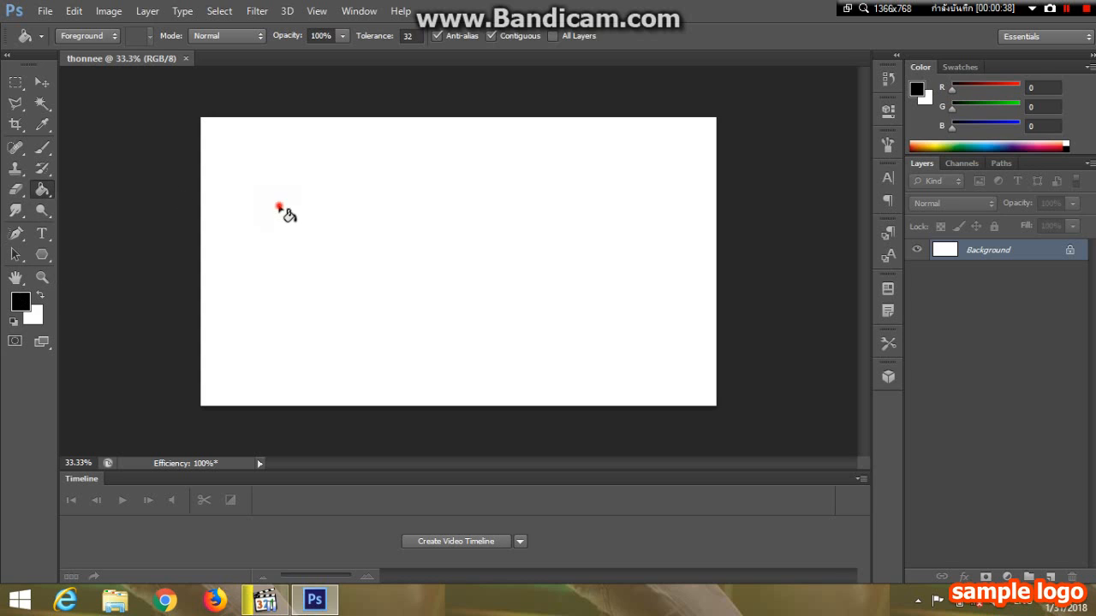
pyautogui.click(255, 167)
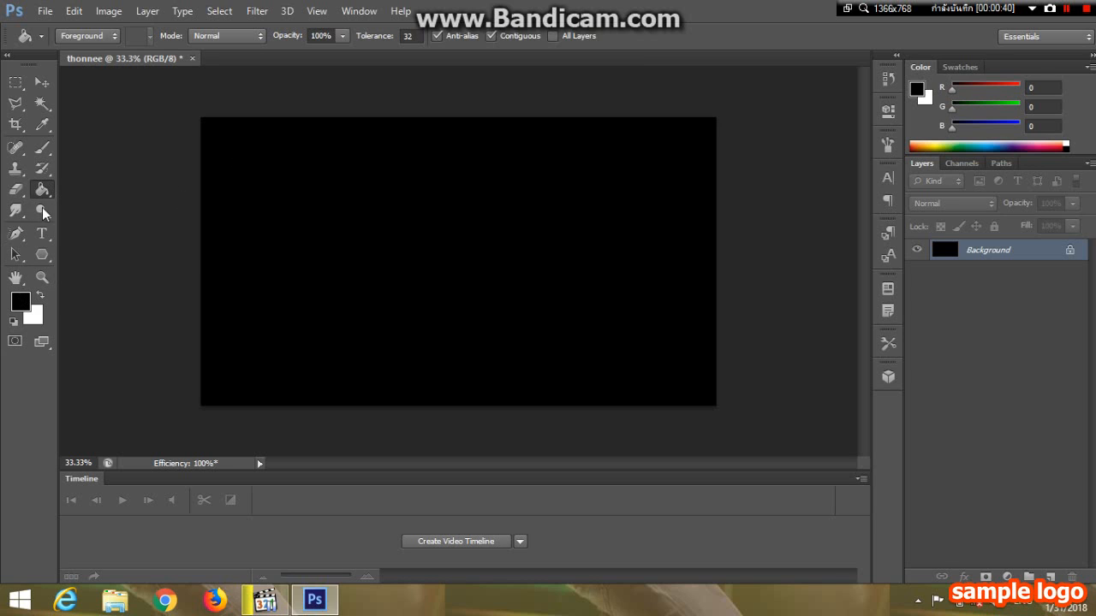
# Add the white text CSM in the BatmanForeverAlternate font at 350 pt on the black canvas
pyautogui.click(41, 234)
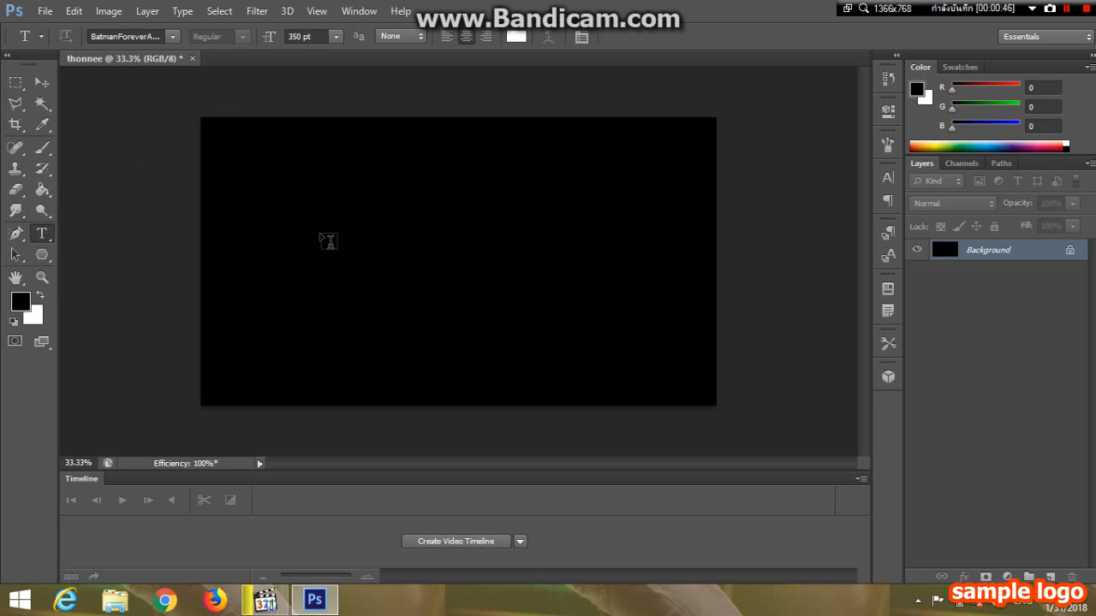
pyautogui.click(319, 233)
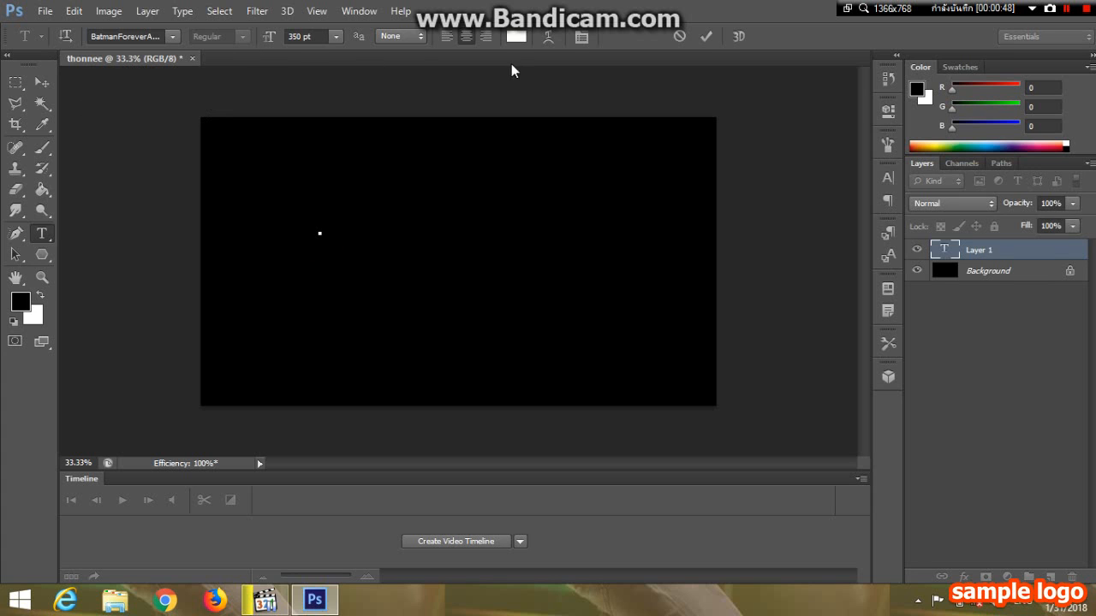
pyautogui.click(172, 37)
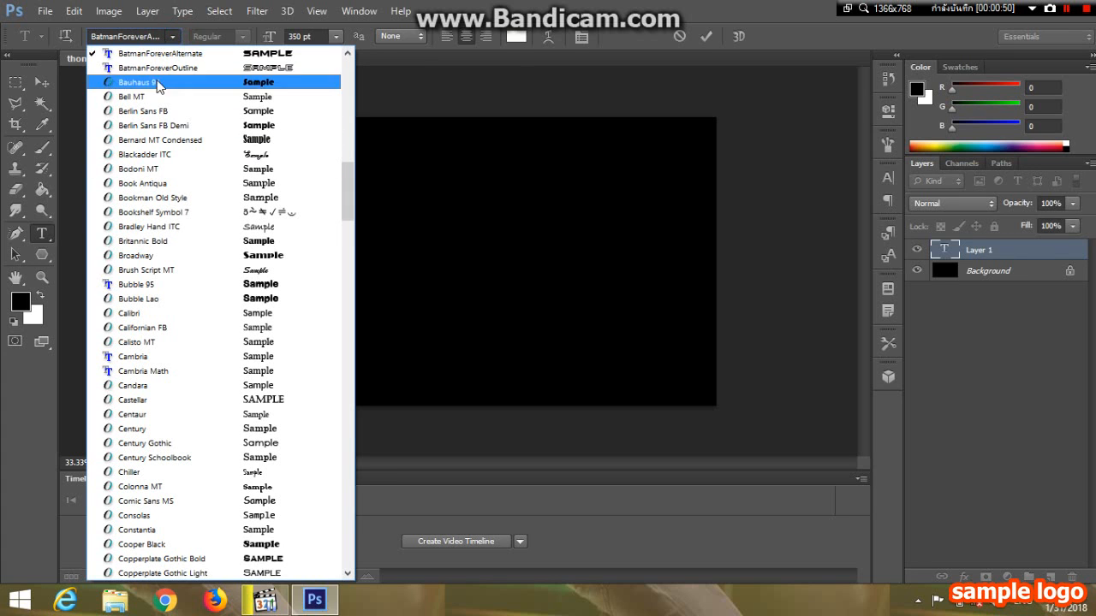
pyautogui.click(174, 38)
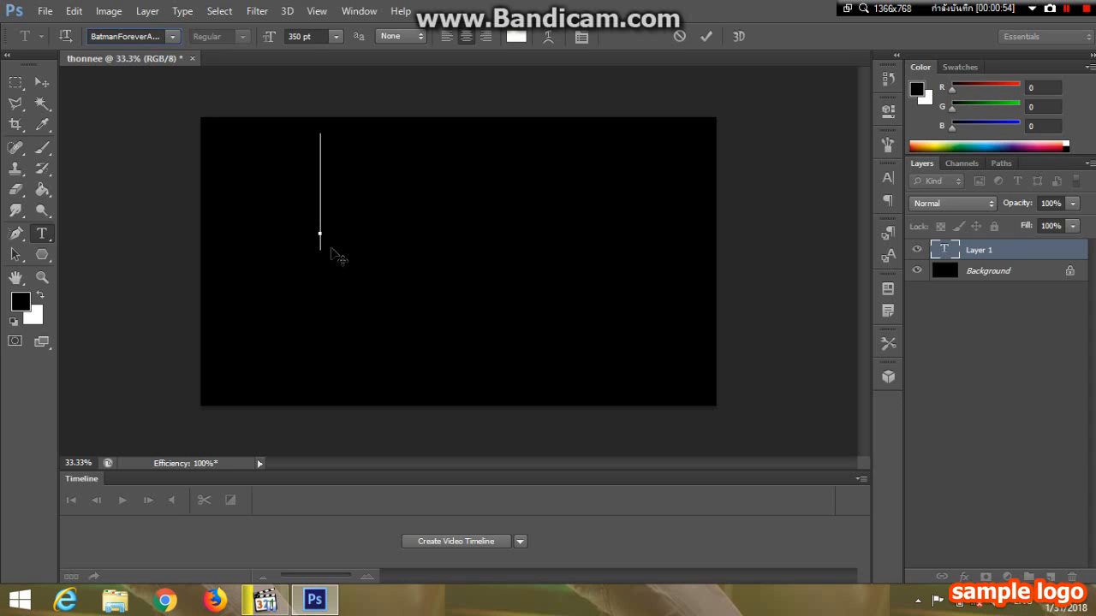
pyautogui.write('CS')
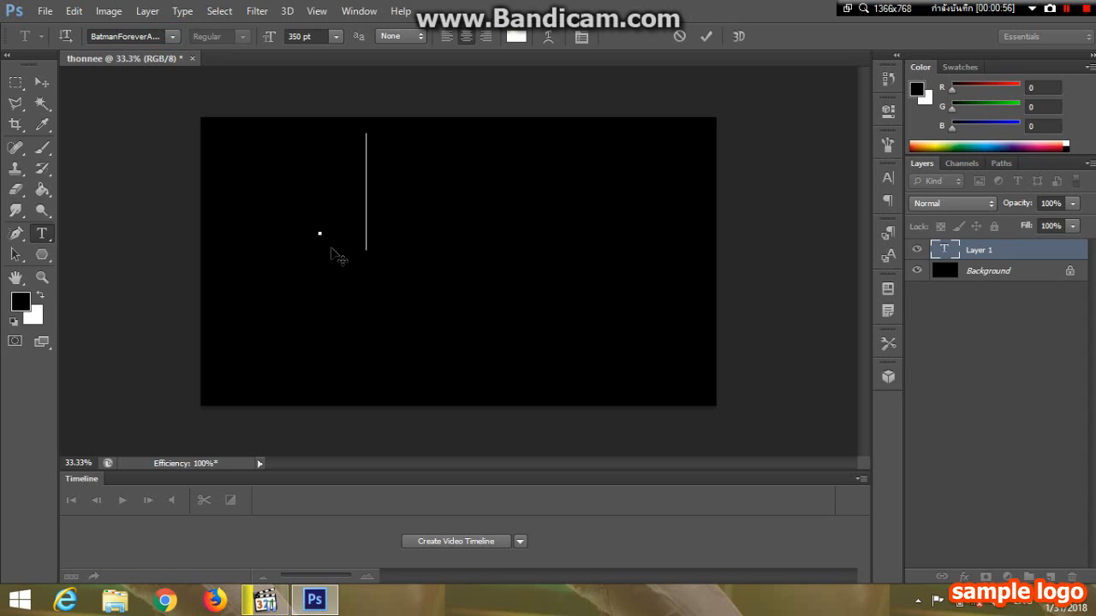
pyautogui.write('M')
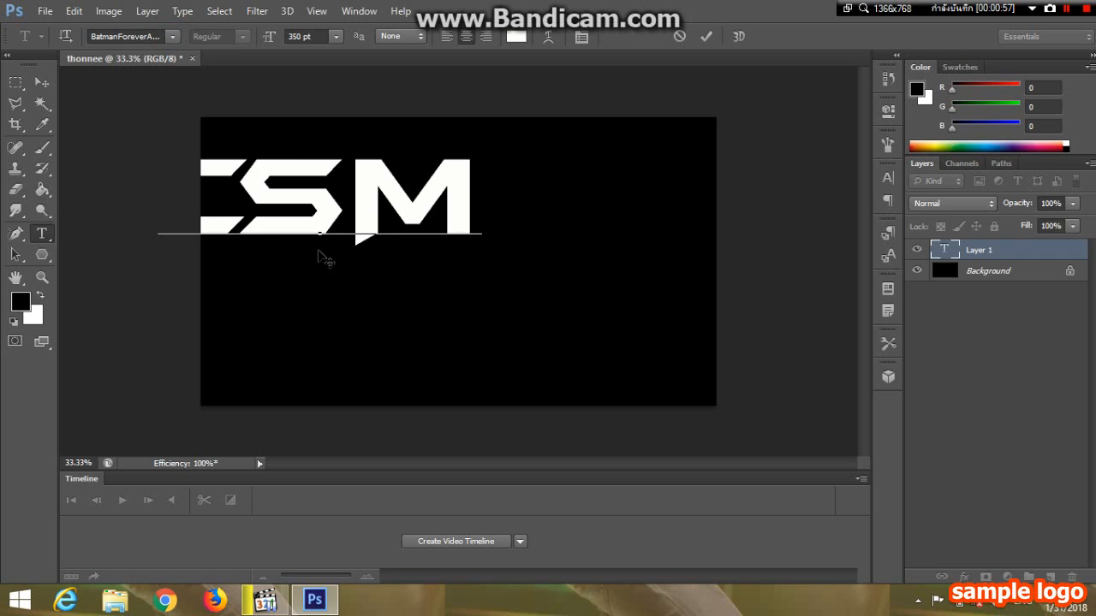
# Center the CSM text vertically and horizontally on the canvas, and rasterize its type layer
pyautogui.click(42, 82)
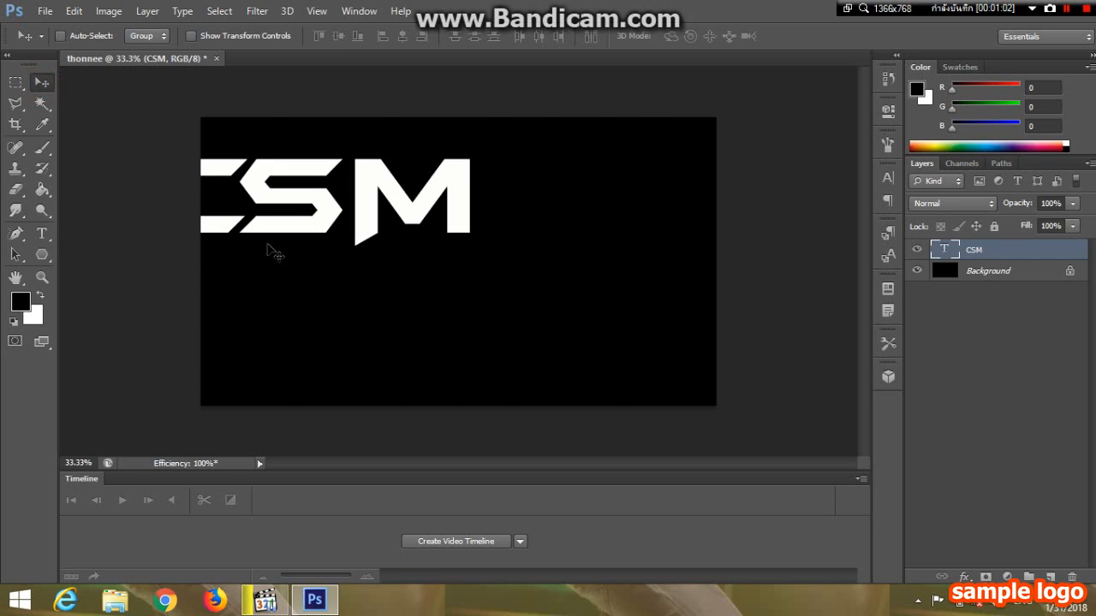
pyautogui.hotkey('ctrl', 'a')
pyautogui.click(340, 35)
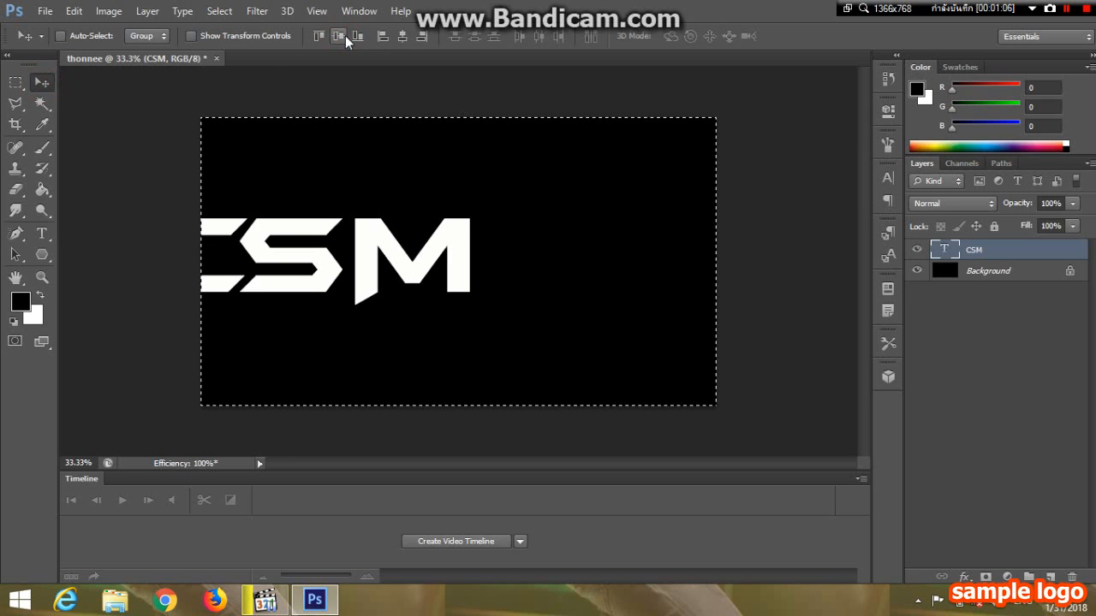
pyautogui.click(403, 36)
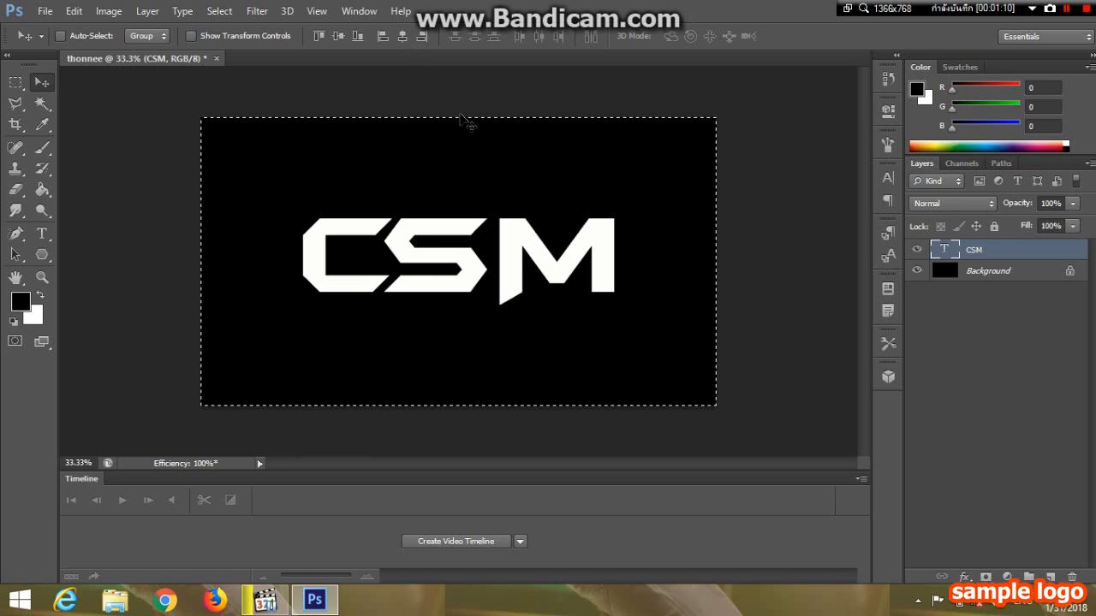
pyautogui.hotkey('ctrl', 'd')
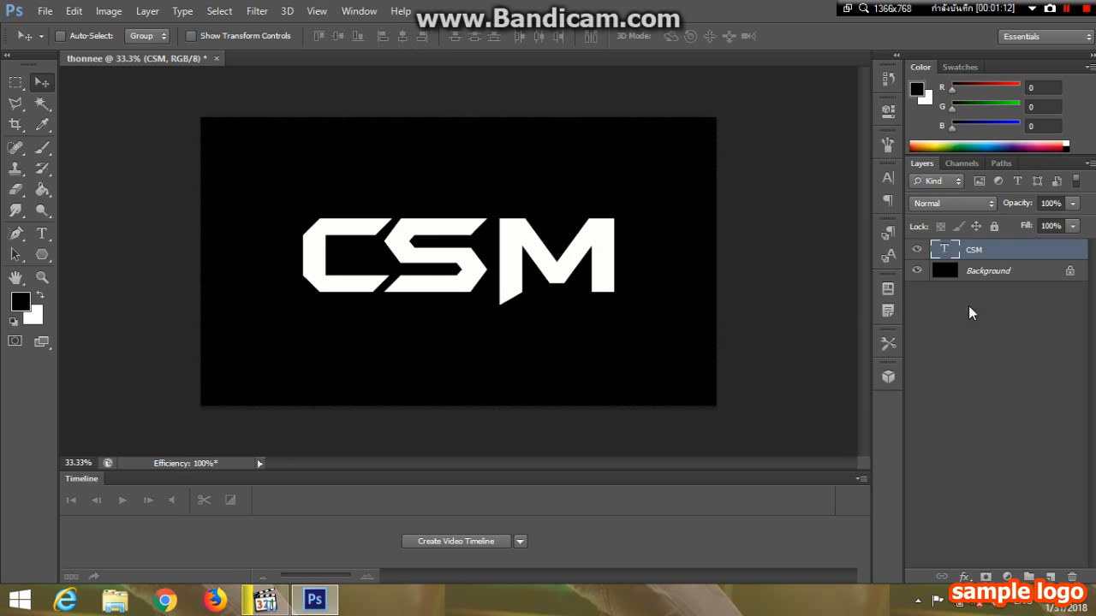
pyautogui.rightClick(995, 254)
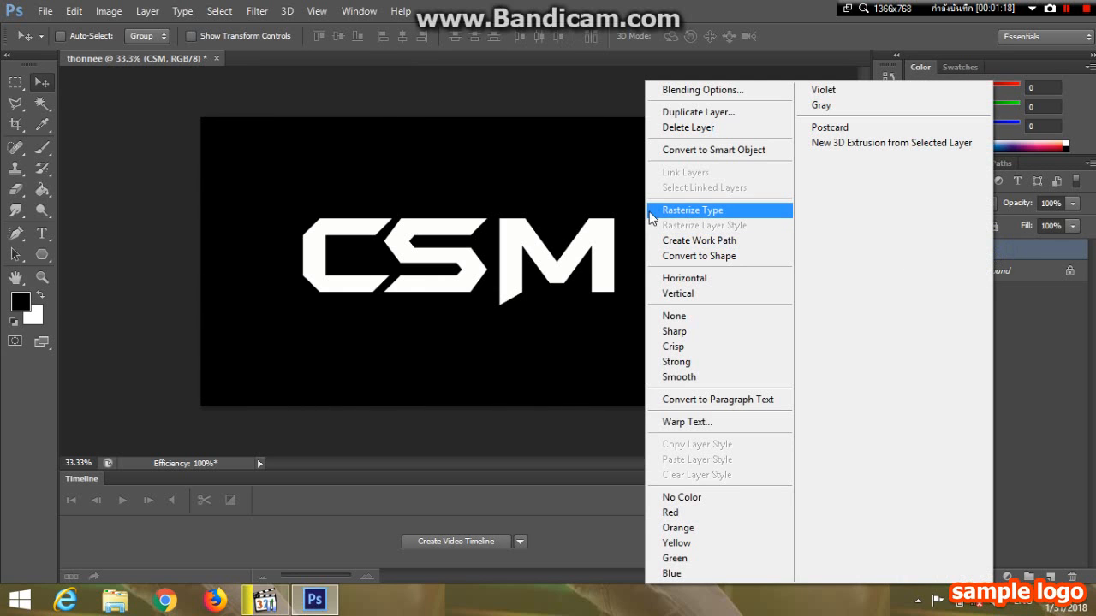
pyautogui.click(677, 214)
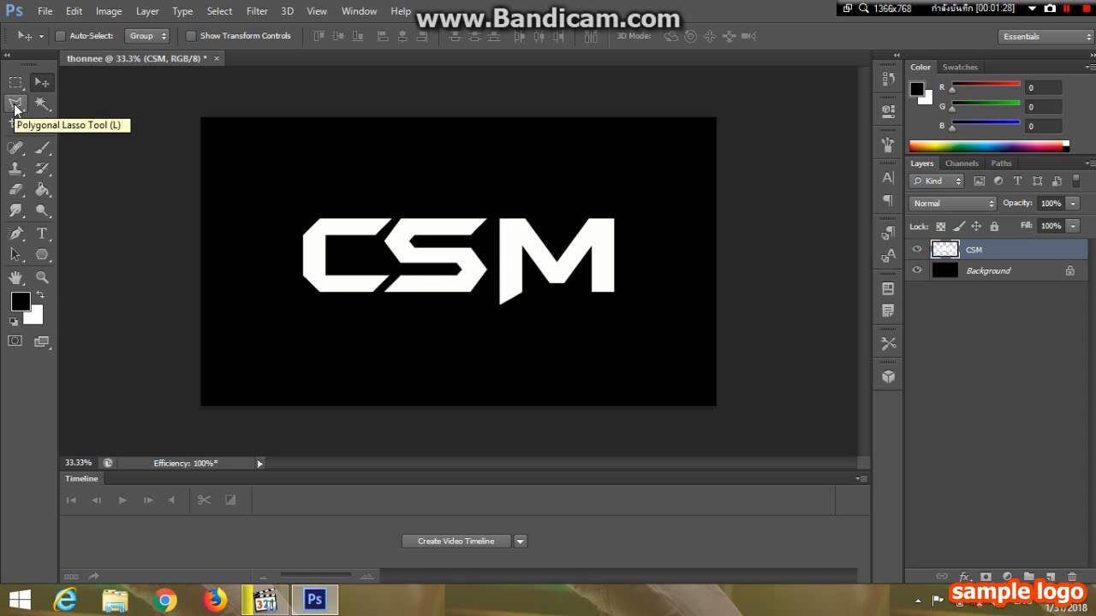
# Select a triangular wedge of the C's upper arm with the Polygonal Lasso and shift it slightly upward
pyautogui.click(15, 106)
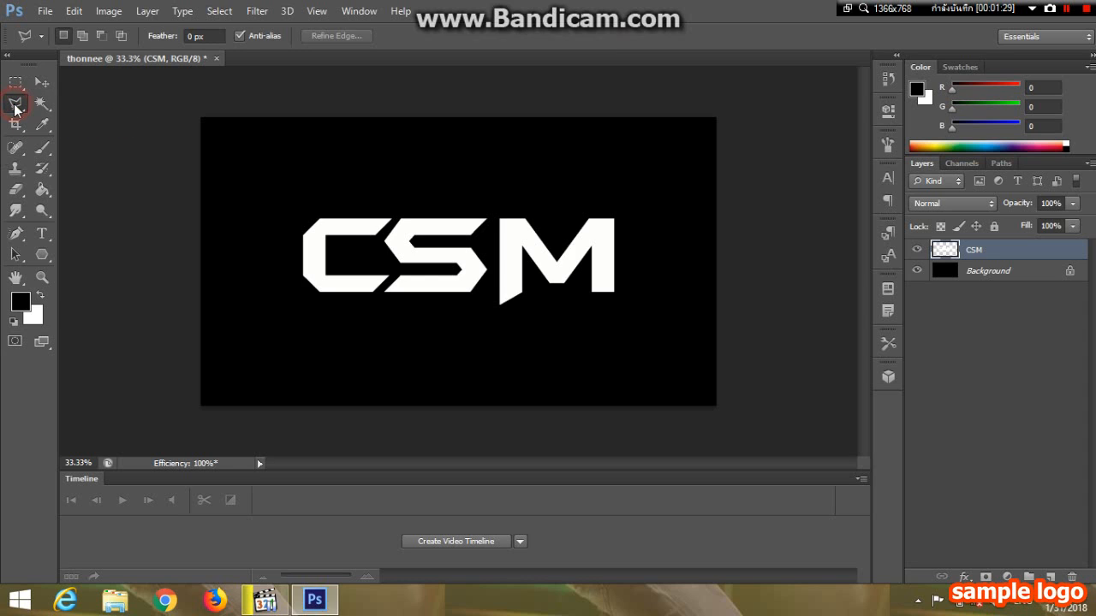
pyautogui.click(344, 212)
pyautogui.click(364, 243)
pyautogui.click(383, 212)
pyautogui.click(343, 211)
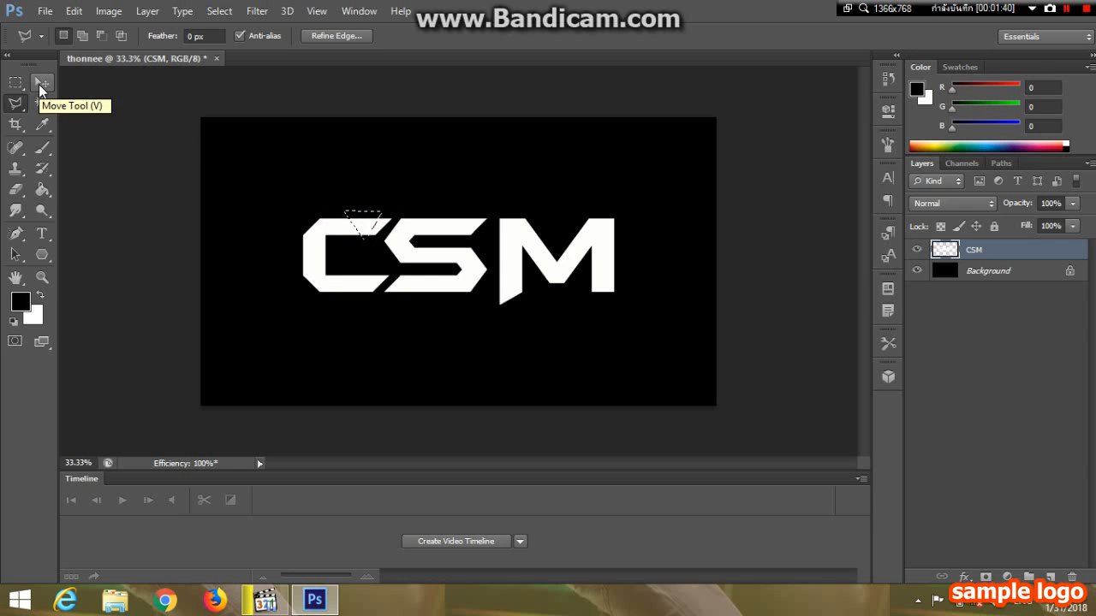
pyautogui.click(38, 84)
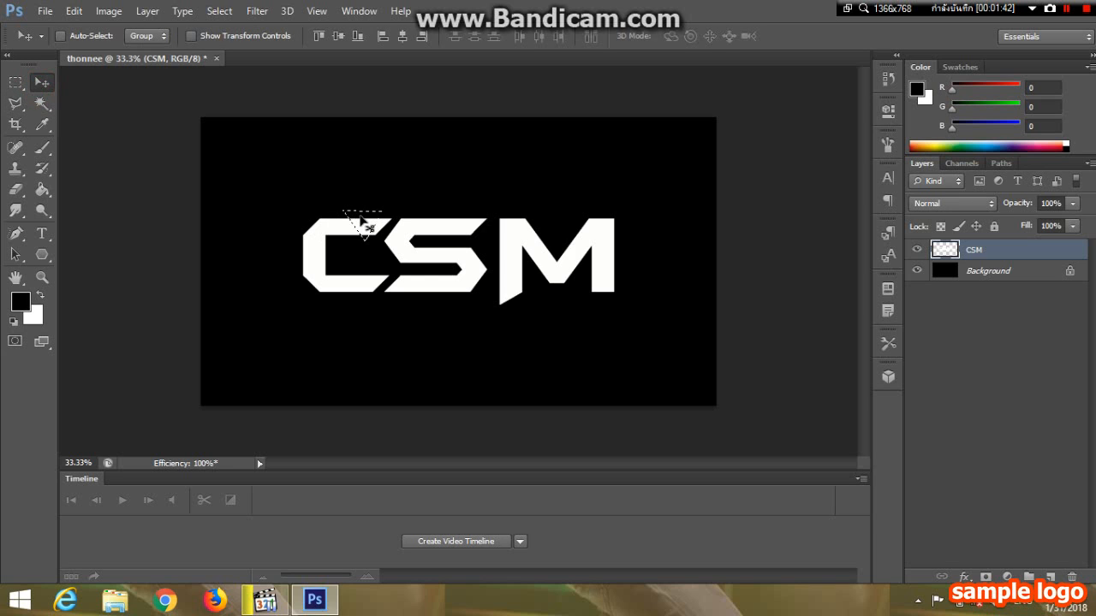
pyautogui.moveTo(361, 220); pyautogui.dragTo(362, 212)
# Cut out the C's upper-left corner with a polygonal selection and offset it slightly up and outward
pyautogui.click(12, 106)
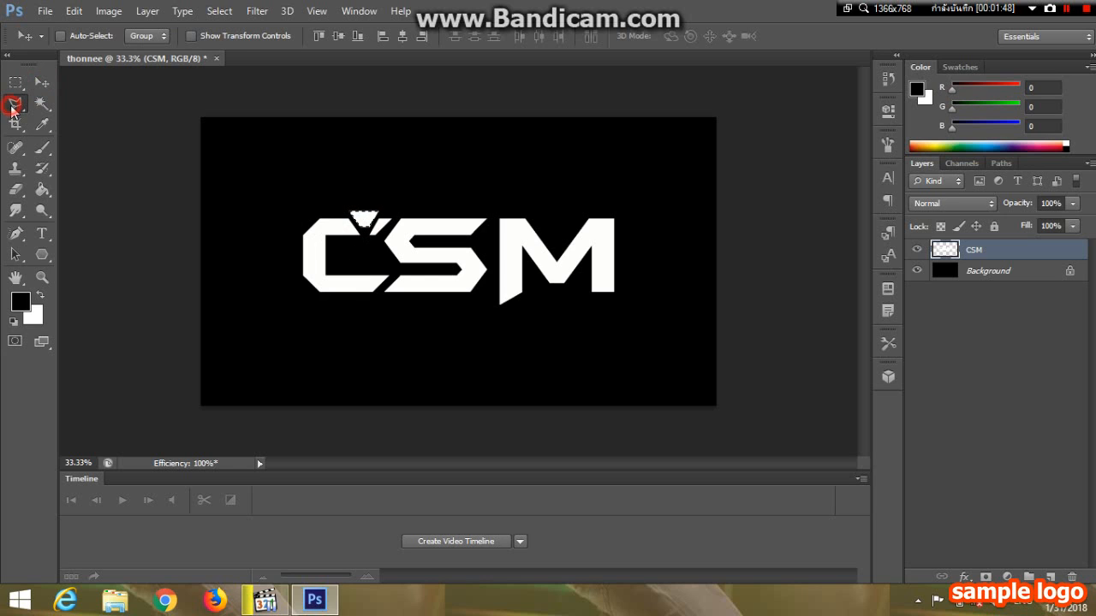
pyautogui.click(299, 233)
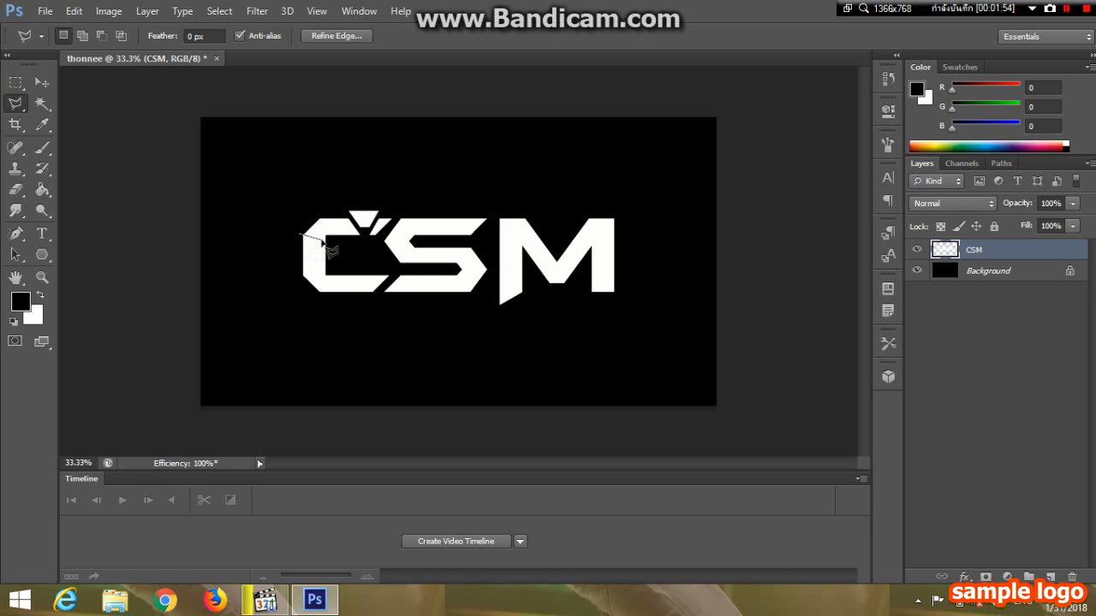
pyautogui.click(327, 243)
pyautogui.click(316, 210)
pyautogui.click(305, 242)
pyautogui.press('v')
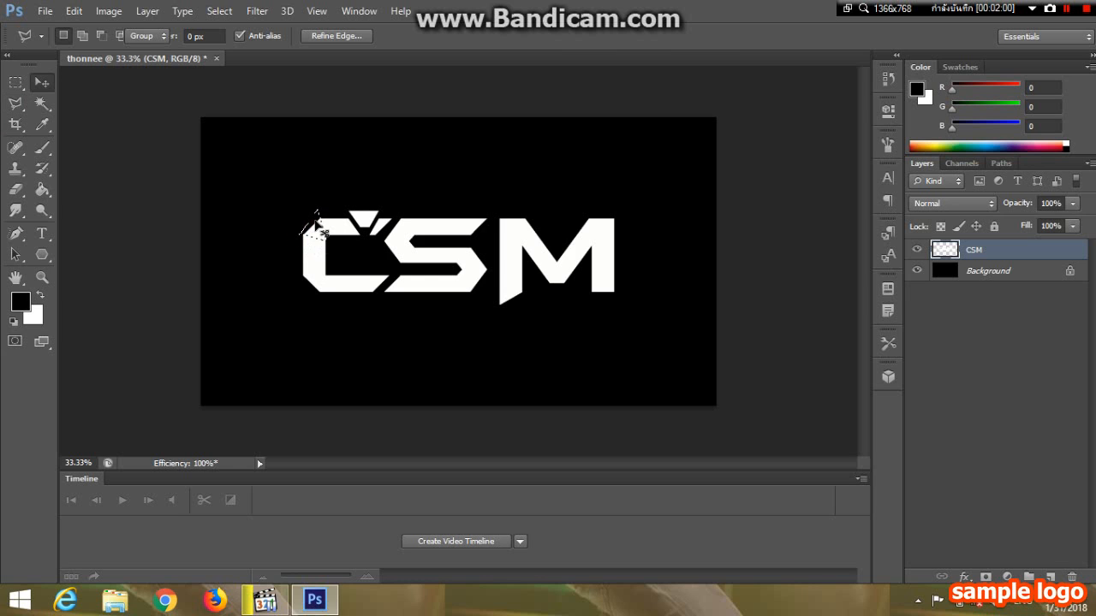
pyautogui.moveTo(312, 226); pyautogui.dragTo(308, 218)
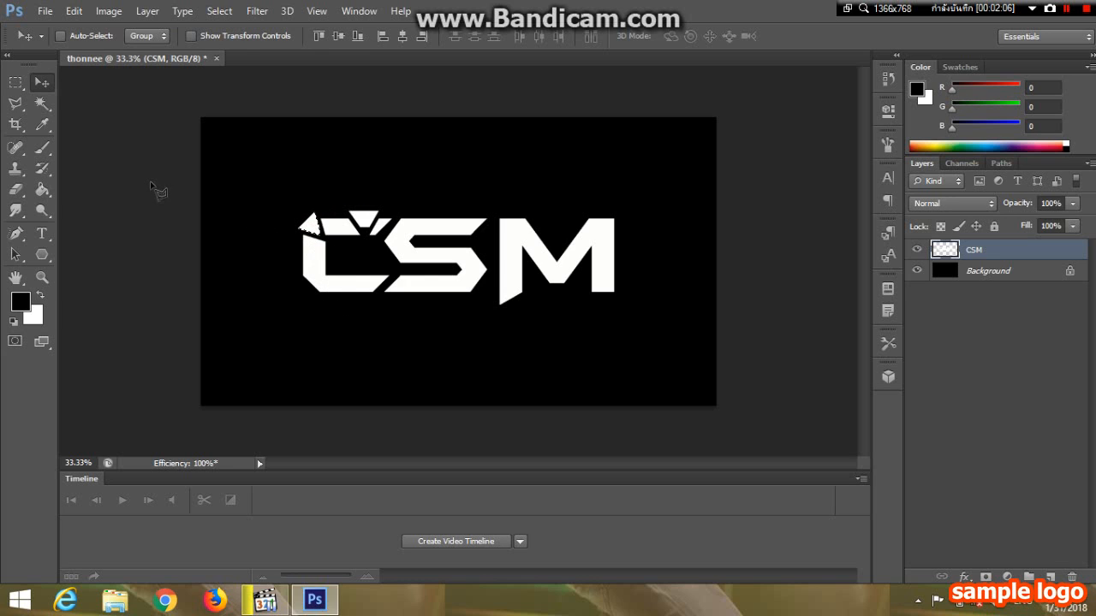
# Select a wedge of the C's lower arm with the Polygonal Lasso and move it slightly upward
pyautogui.press('l')
pyautogui.click(331, 264)
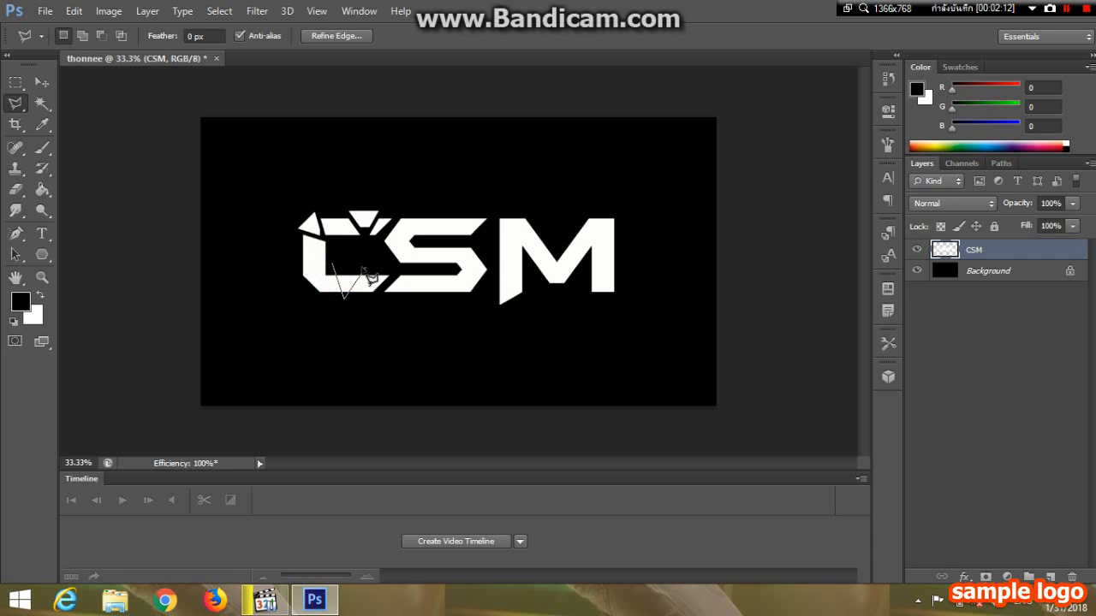
pyautogui.click(359, 271)
pyautogui.click(331, 264)
pyautogui.press('v')
pyautogui.moveTo(345, 273); pyautogui.dragTo(346, 275)
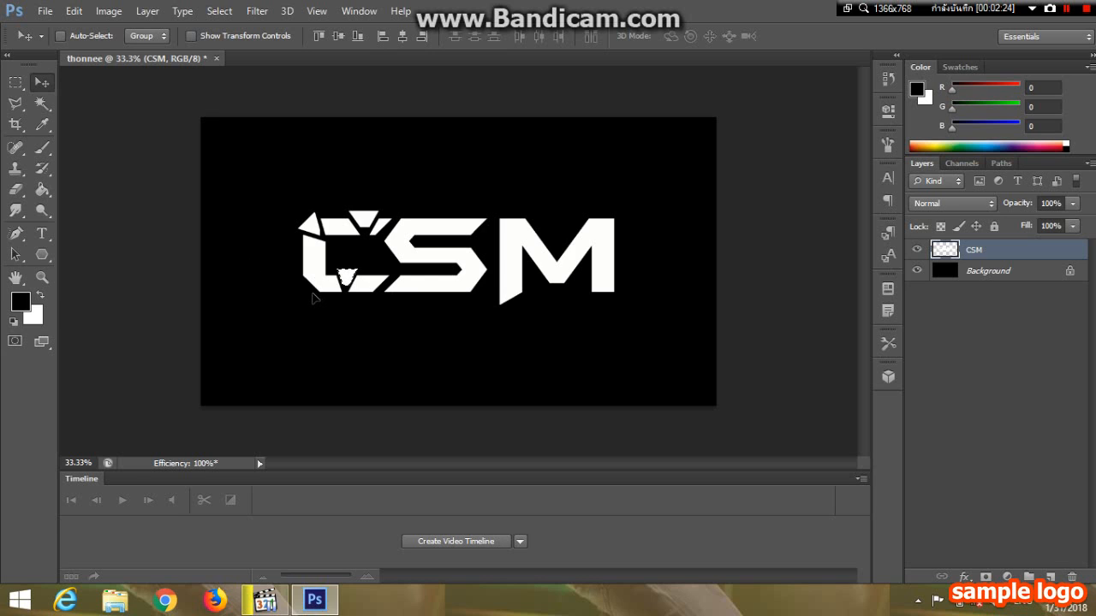
# Cut a triangular piece from the M's right stem and shift it slightly outward to the right
pyautogui.press('l')
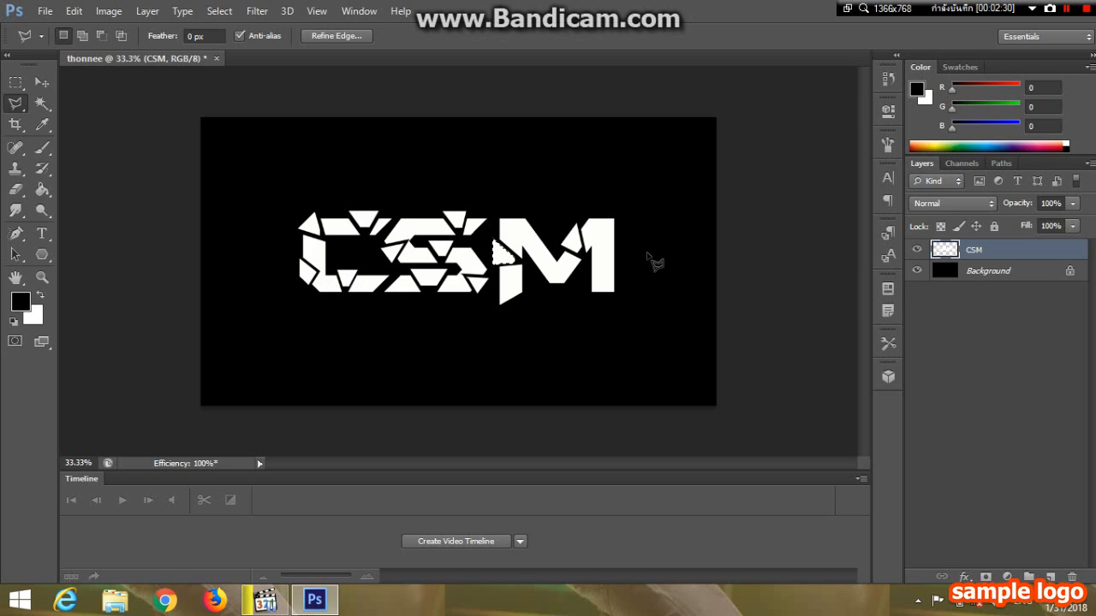
pyautogui.click(624, 248)
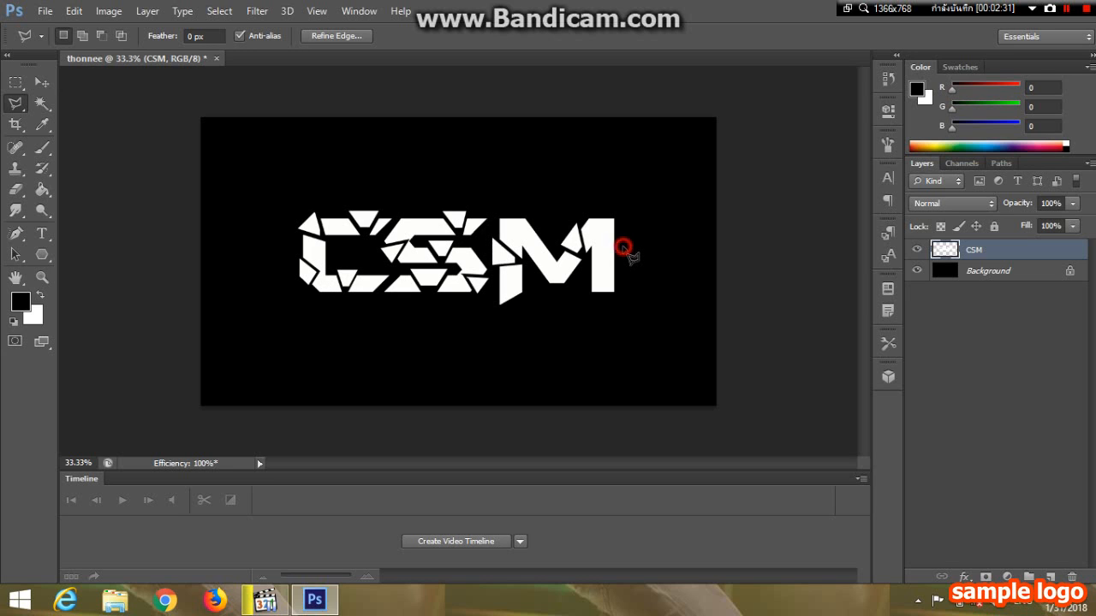
pyautogui.click(588, 268)
pyautogui.click(620, 278)
pyautogui.click(623, 247)
pyautogui.press('v')
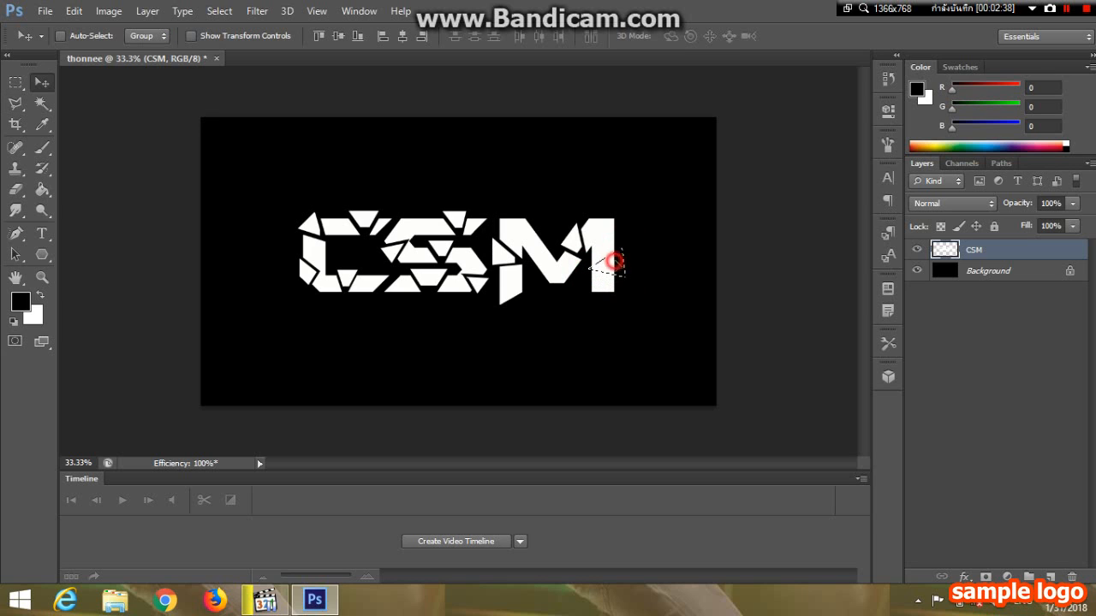
pyautogui.moveTo(614, 260); pyautogui.dragTo(624, 264)
# Select a triangular piece at the top of the M's left diagonal and nudge it slightly away from the letter
pyautogui.press('l')
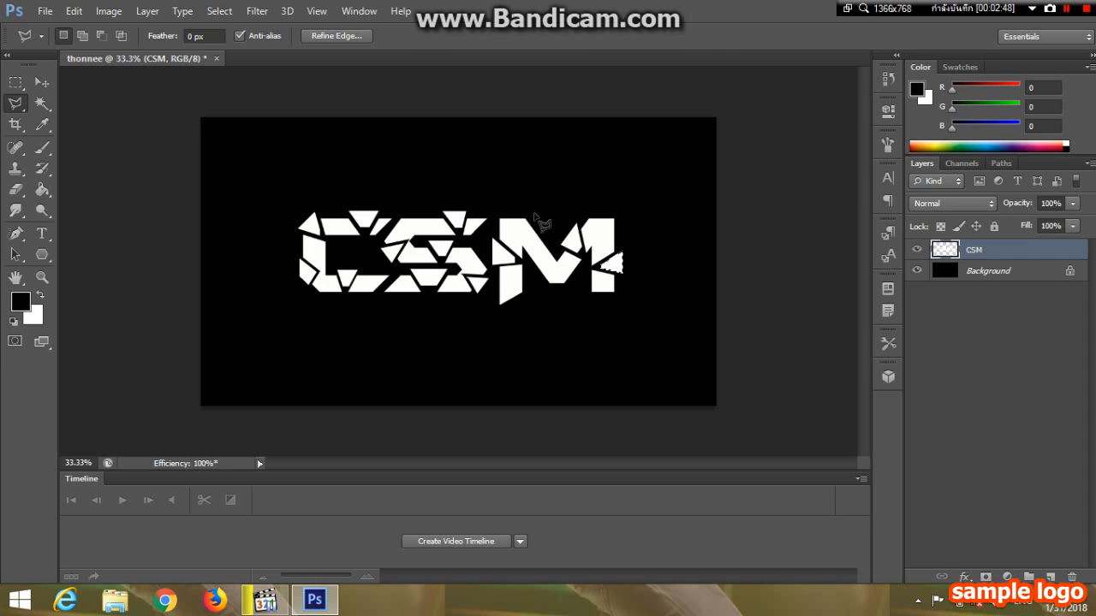
pyautogui.click(534, 214)
pyautogui.click(518, 236)
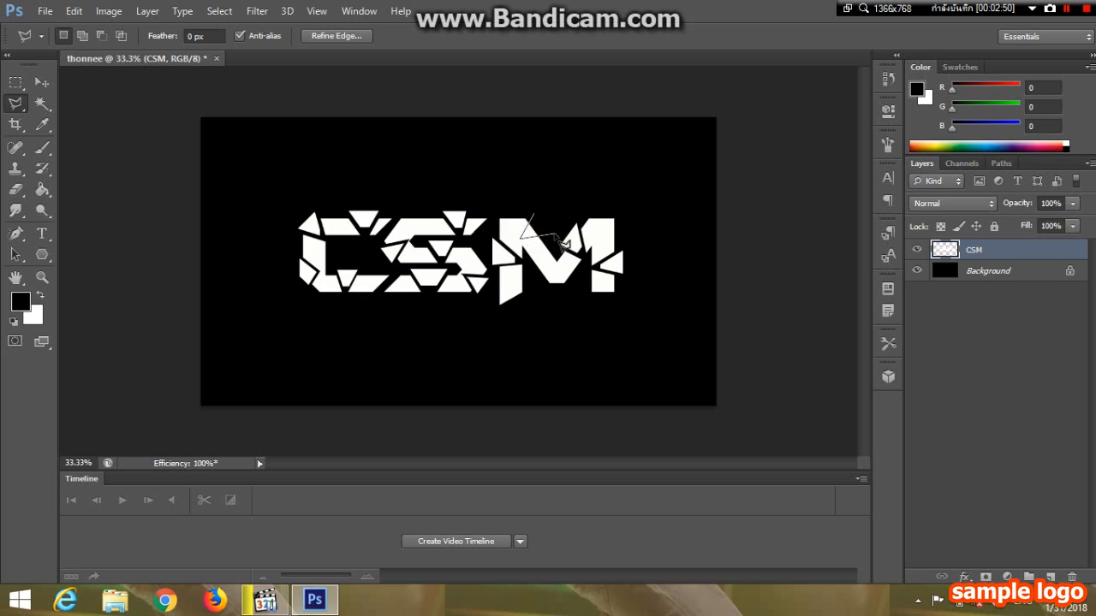
pyautogui.doubleClick(548, 233)
pyautogui.press('v')
pyautogui.moveTo(535, 225); pyautogui.dragTo(536, 224)
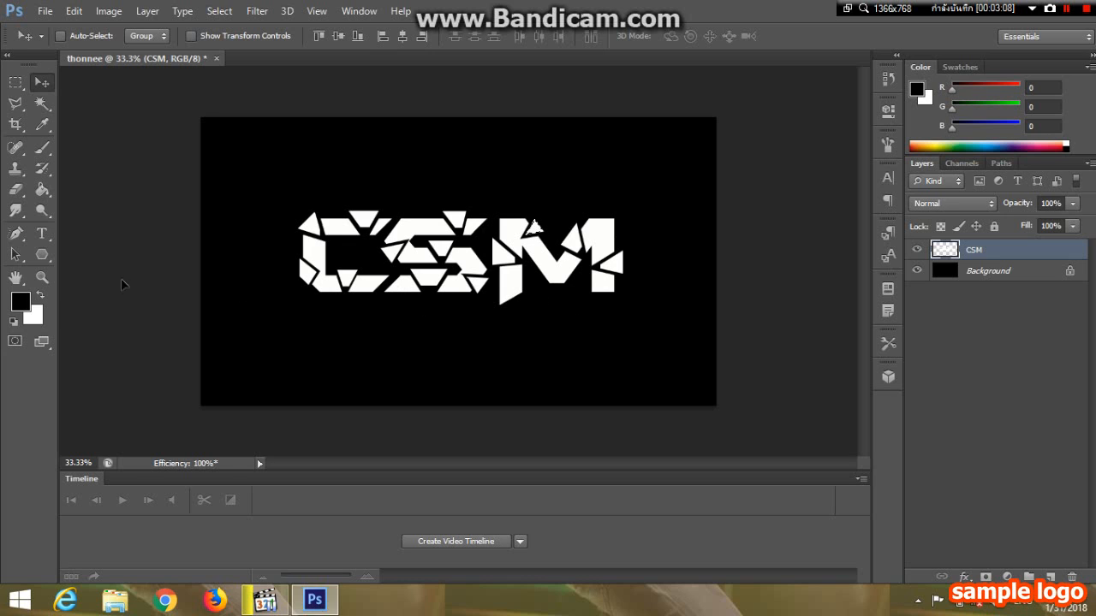
# Select all the offset shard pieces of the C, S and M with the Magic Wand and copy them to a new layer
pyautogui.click(40, 104)
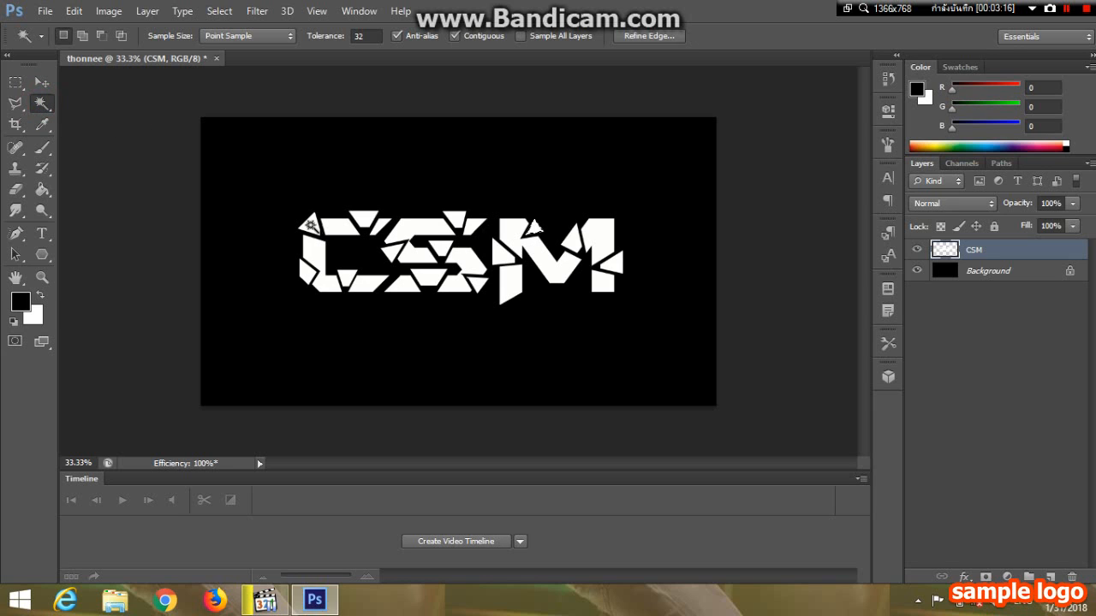
pyautogui.click(309, 225)
pyautogui.keyDown('shift'); pyautogui.click(362, 215); pyautogui.keyUp('shift')
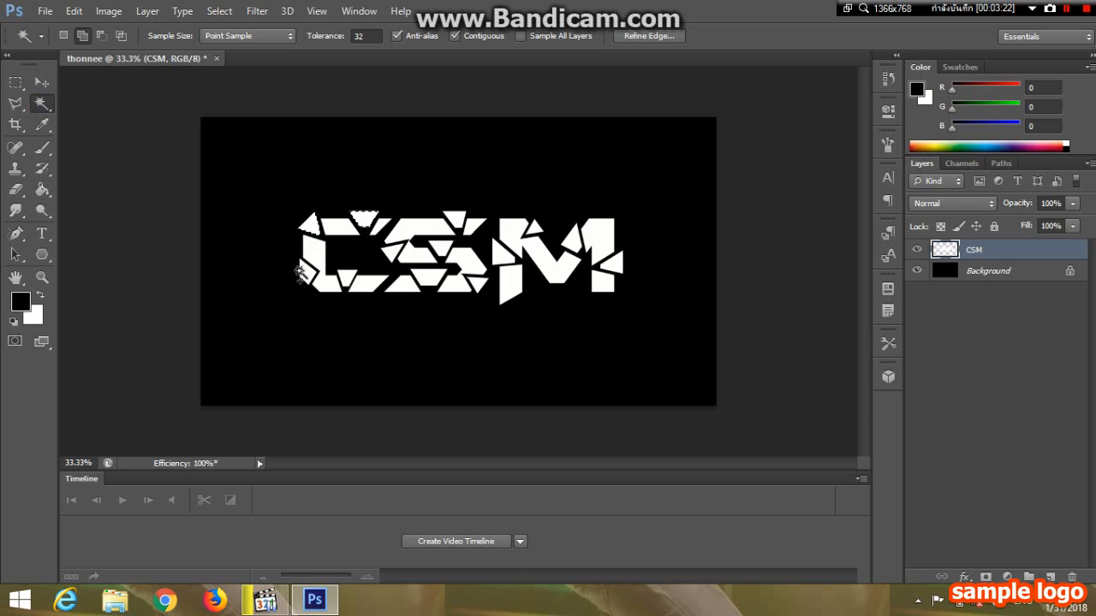
pyautogui.keyDown('shift'); pyautogui.click(303, 272); pyautogui.keyUp('shift')
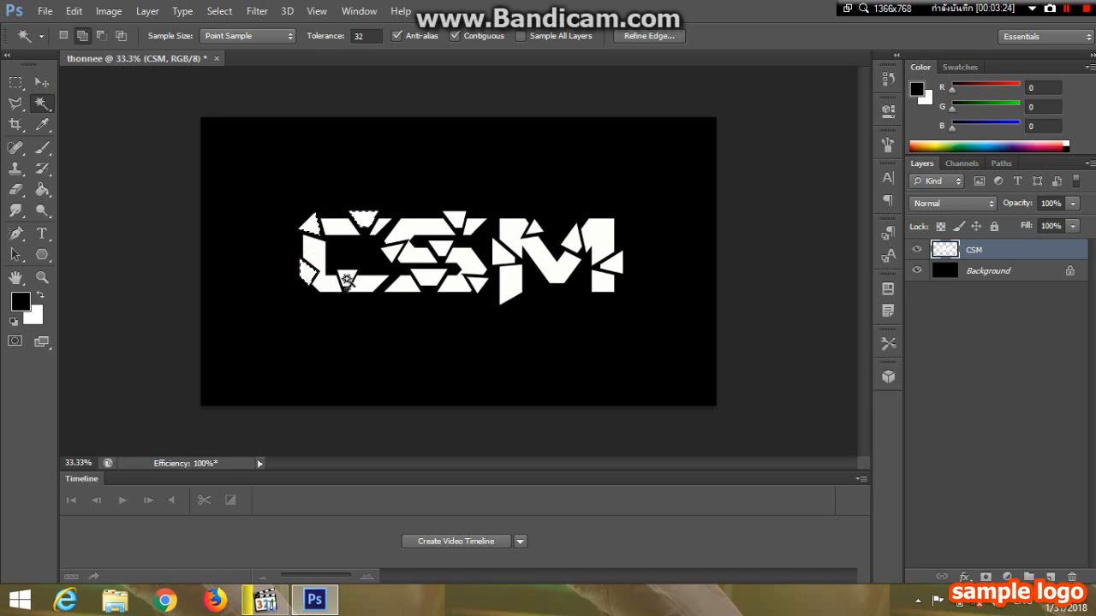
pyautogui.keyDown('shift'); pyautogui.click(346, 275); pyautogui.keyUp('shift')
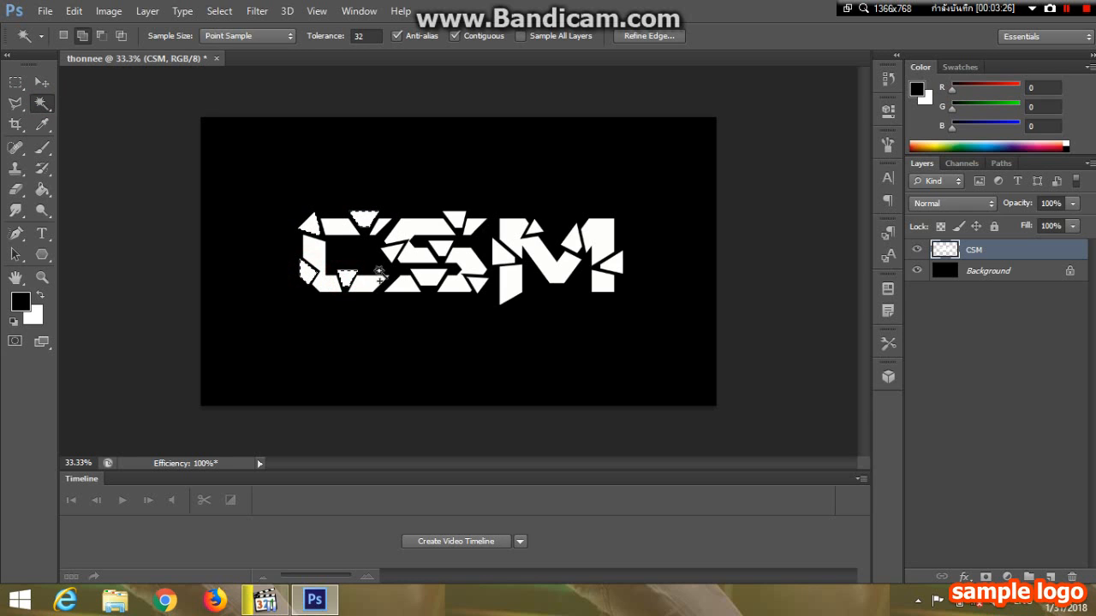
pyautogui.keyDown('shift'); pyautogui.click(383, 249); pyautogui.keyUp('shift')
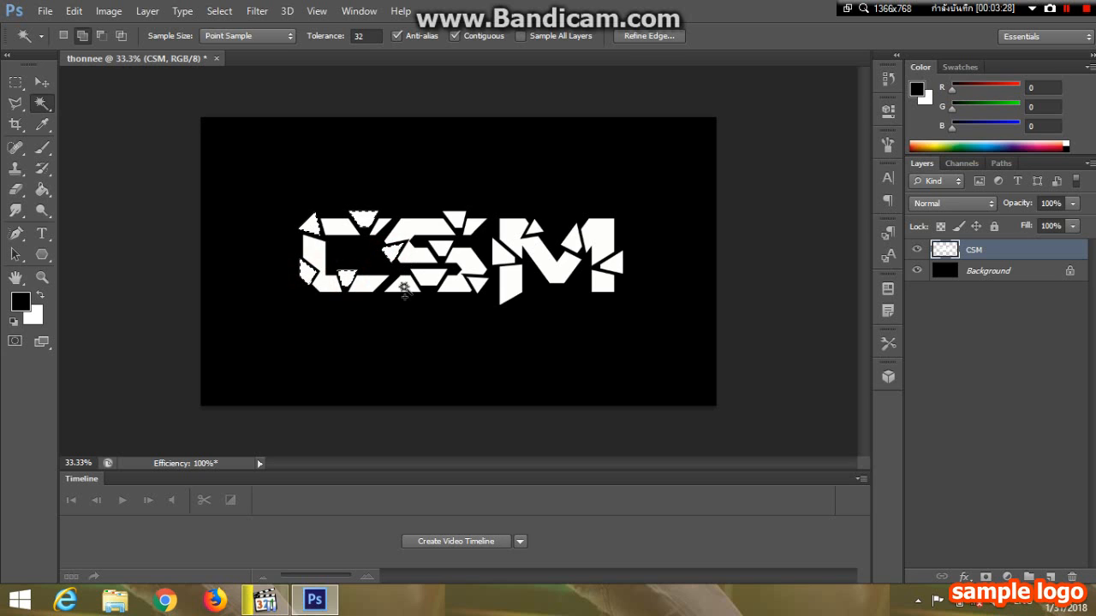
pyautogui.keyDown('shift'); pyautogui.click(402, 288); pyautogui.keyUp('shift')
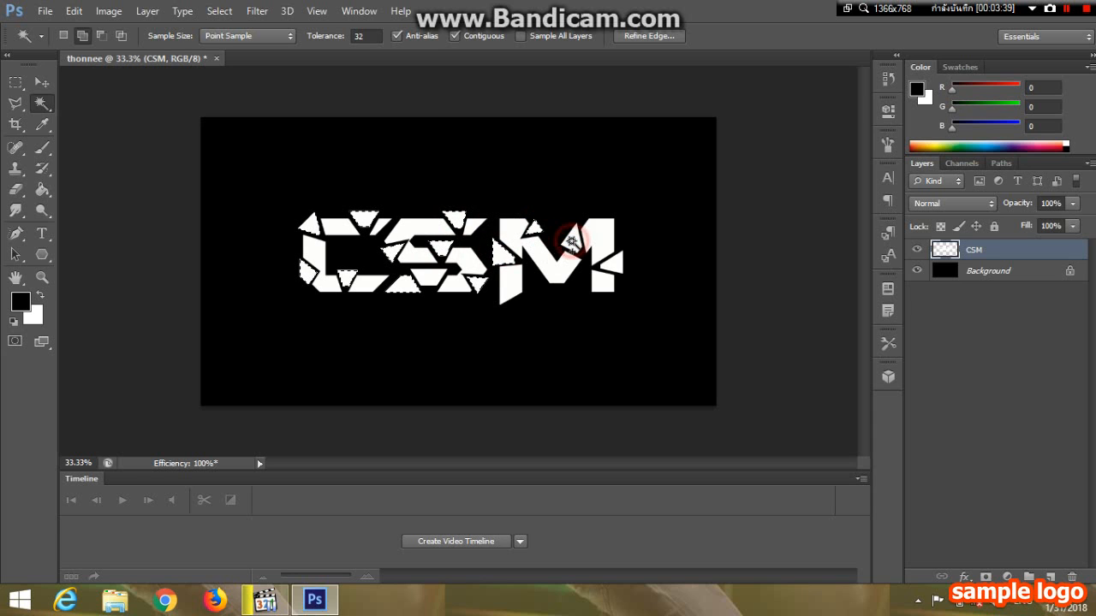
pyautogui.click(618, 262)
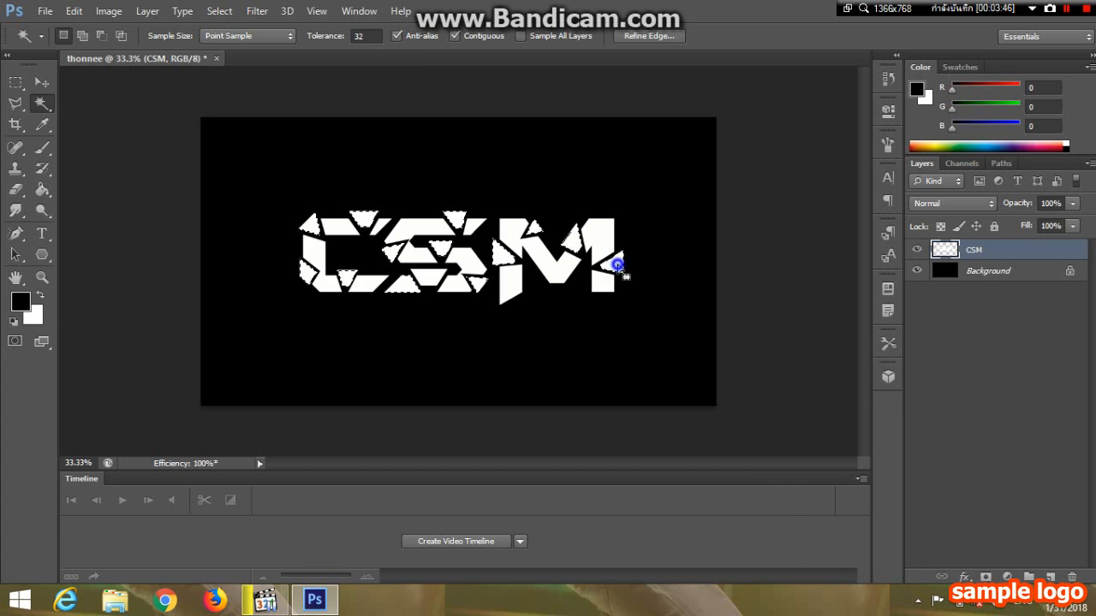
pyautogui.rightClick(618, 270)
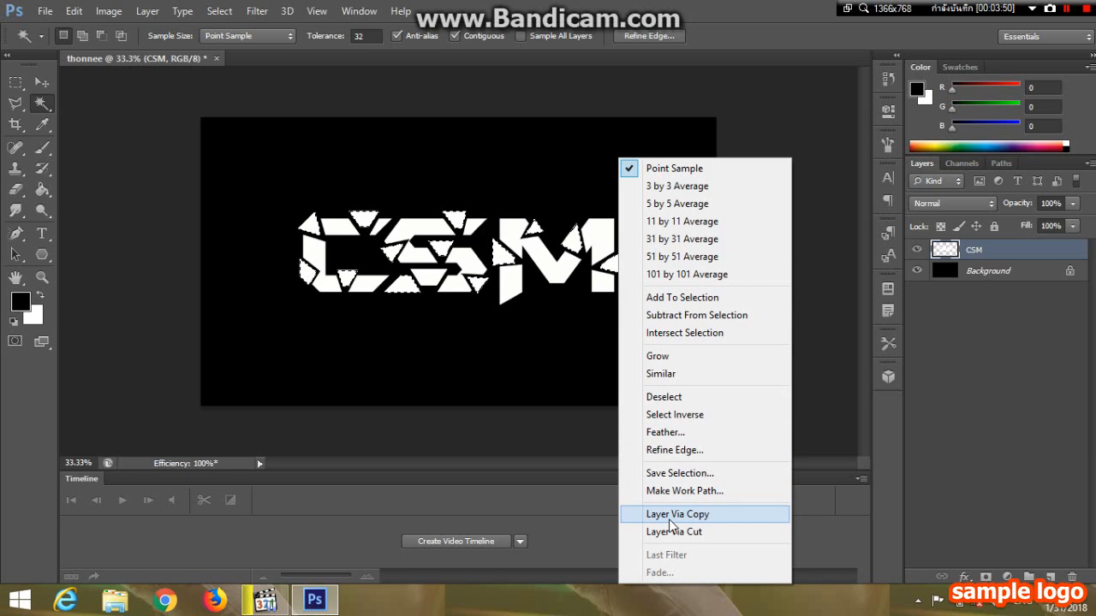
pyautogui.click(695, 516)
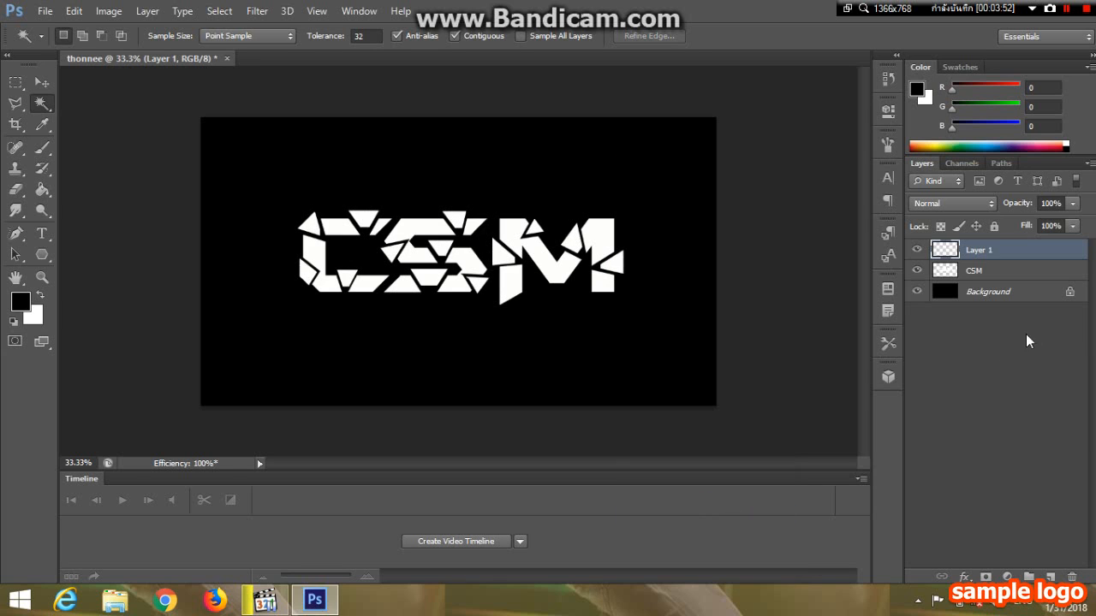
# Add a drop shadow to the copied shards layer with 89% opacity and 21 px distance
pyautogui.rightClick(1009, 250)
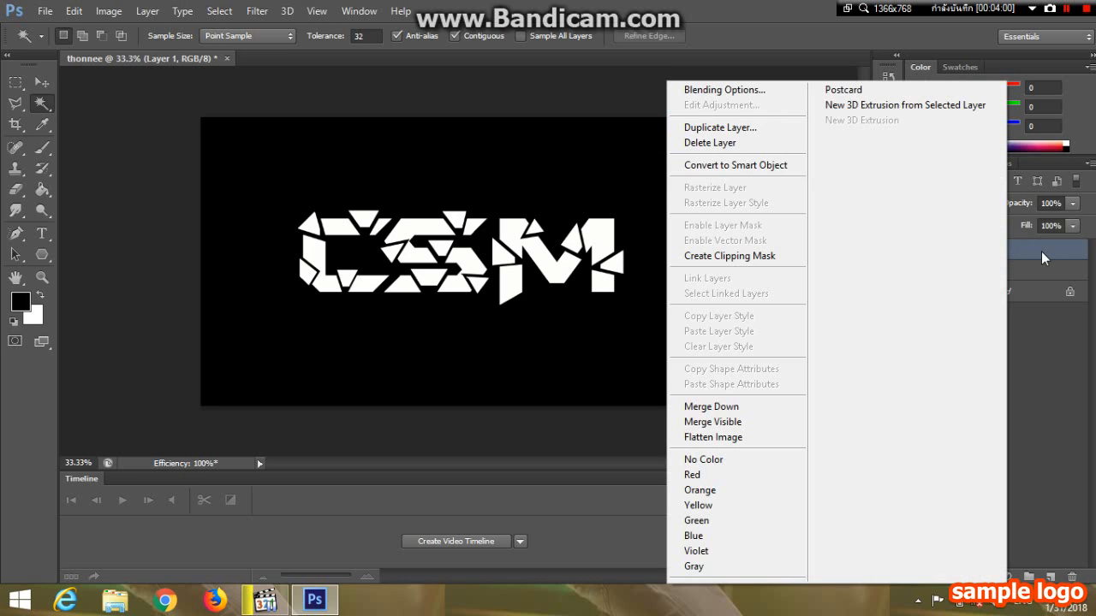
pyautogui.click(700, 92)
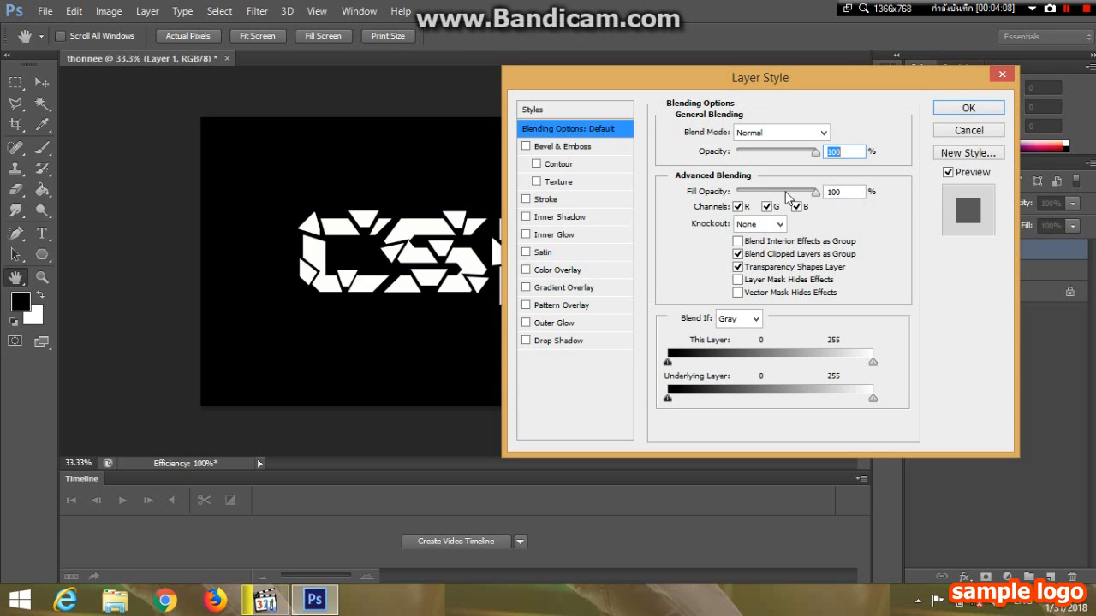
pyautogui.click(554, 342)
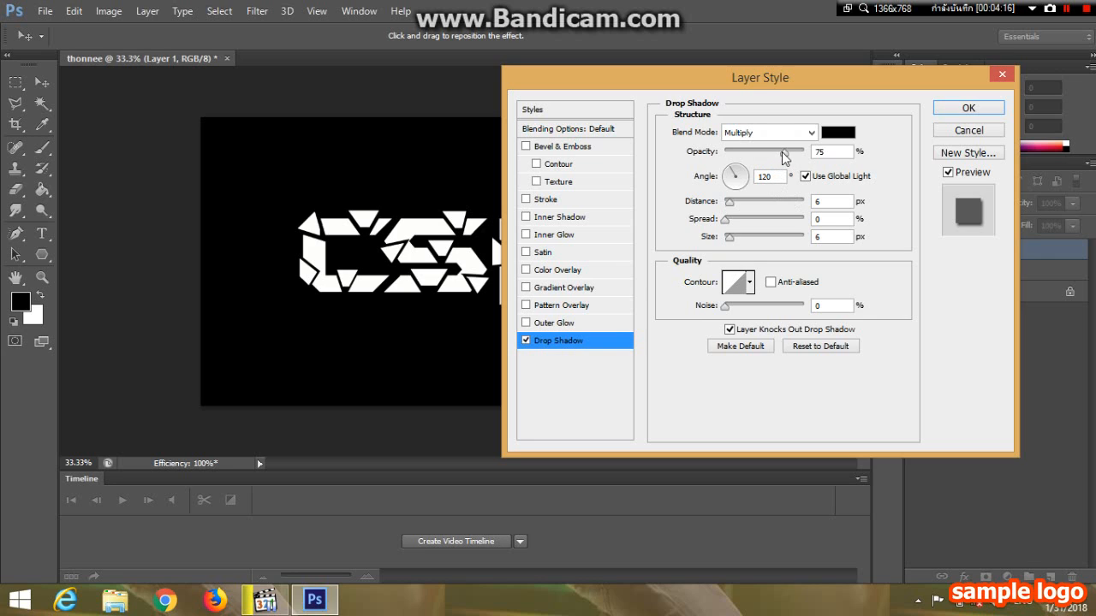
pyautogui.moveTo(782, 156); pyautogui.dragTo(795, 160)
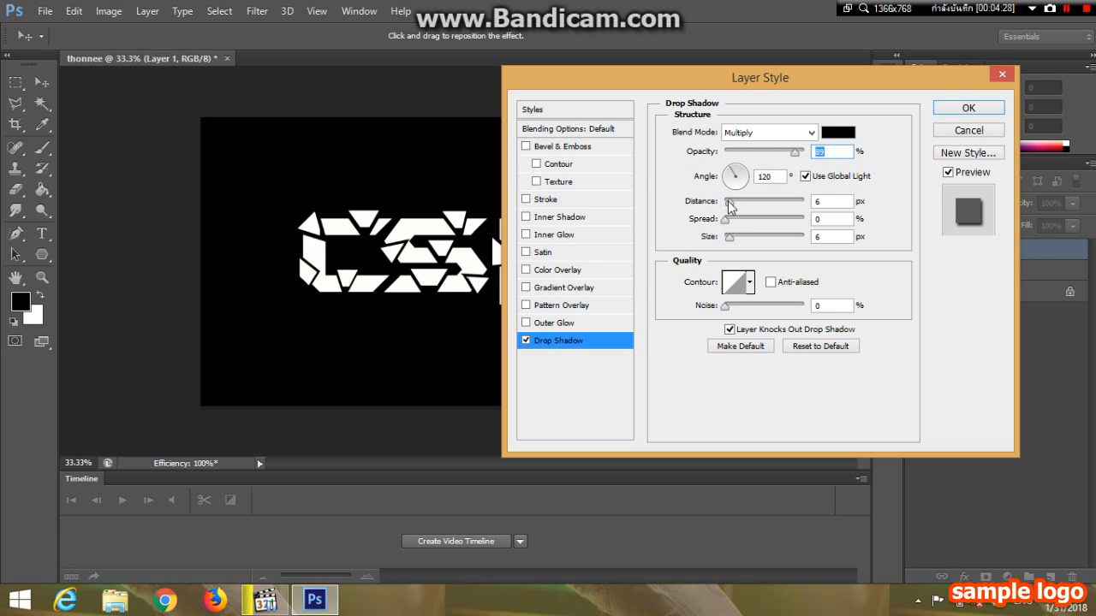
pyautogui.moveTo(729, 206)
pyautogui.mouseDown()
pyautogui.moveTo(742, 211)
pyautogui.moveTo(738, 221)
pyautogui.mouseUp()
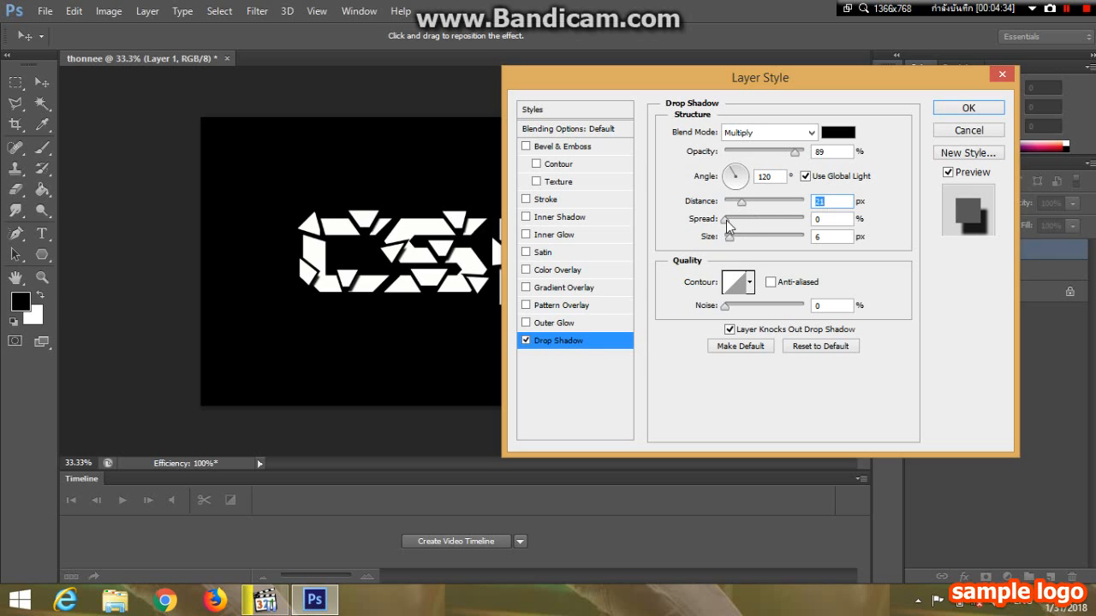
# Set the drop shadow's spread to 12% and its size to 16 px
pyautogui.click(822, 219)
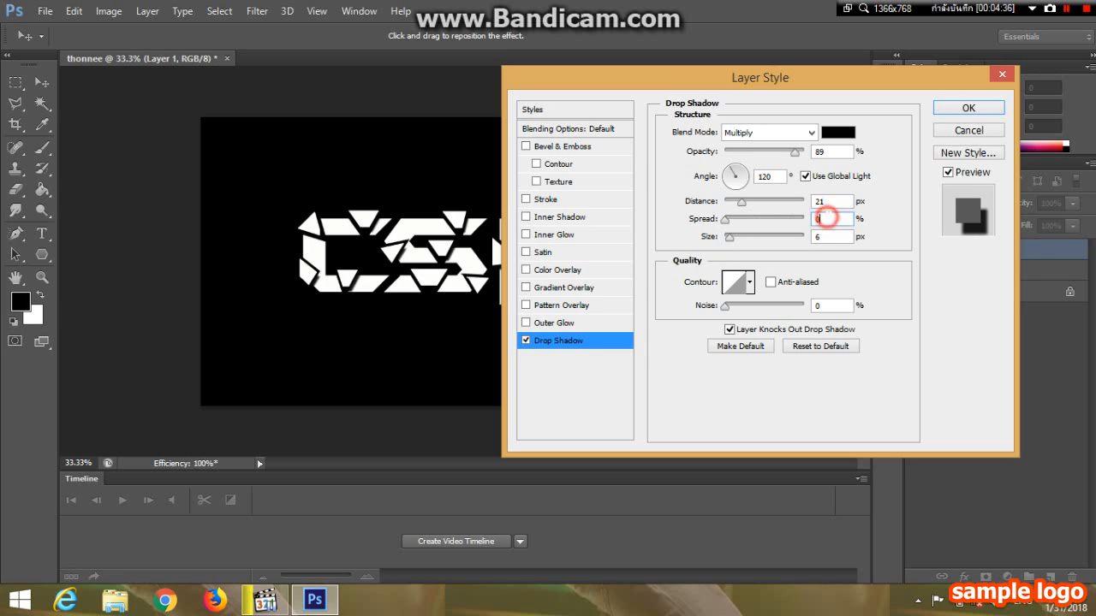
pyautogui.write('12')
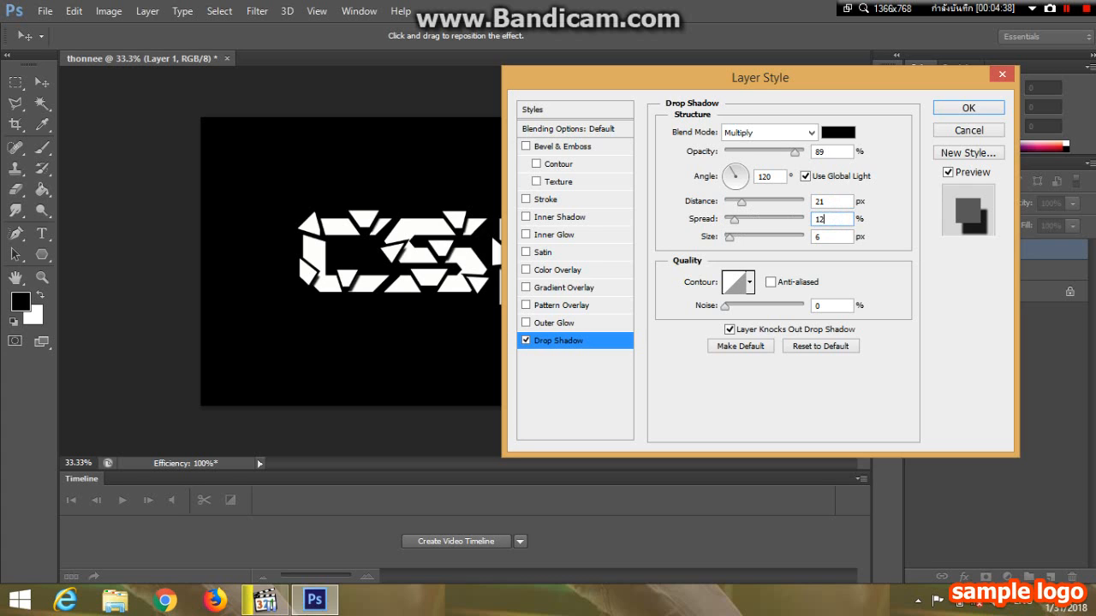
pyautogui.click(821, 237)
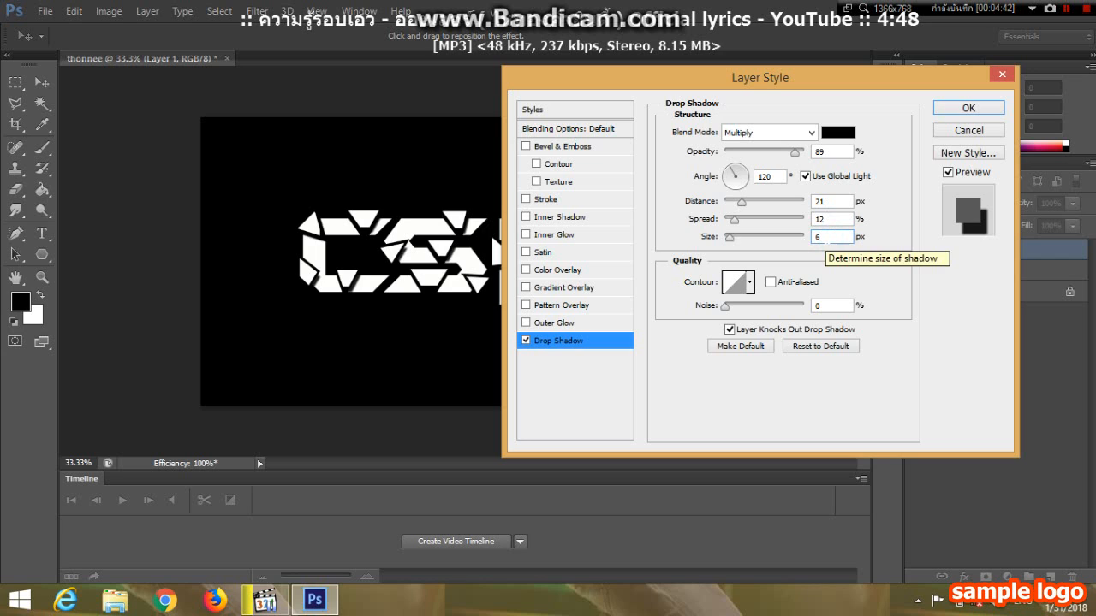
pyautogui.write('1')
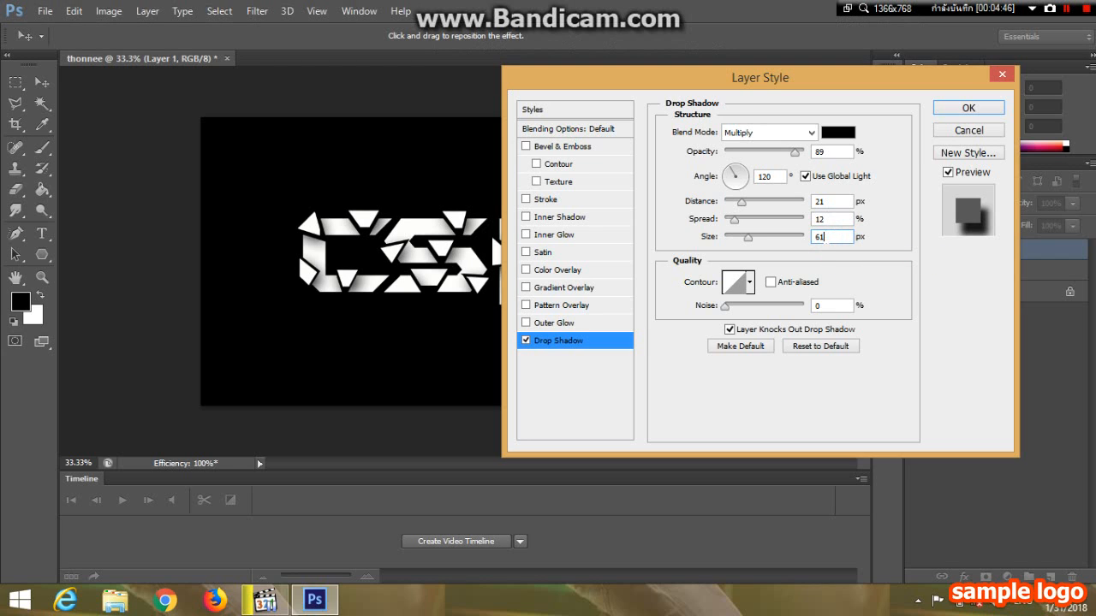
pyautogui.press('BackSpace')
pyautogui.press('BackSpace')
pyautogui.write('16')
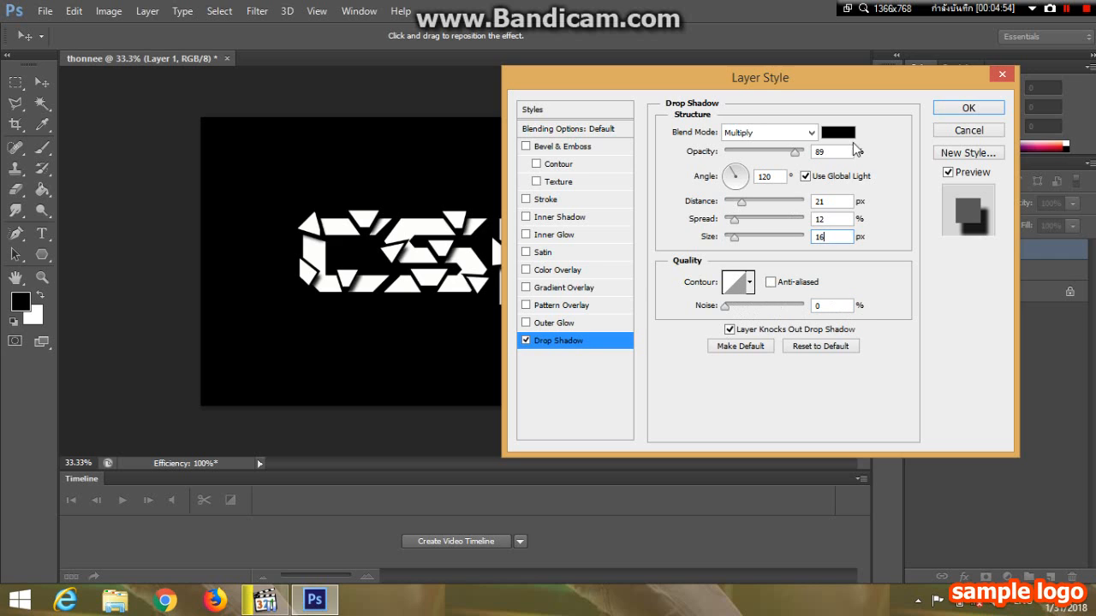
# Add an outer glow to the shards layer with Normal blend mode and 100% opacity
pyautogui.click(550, 325)
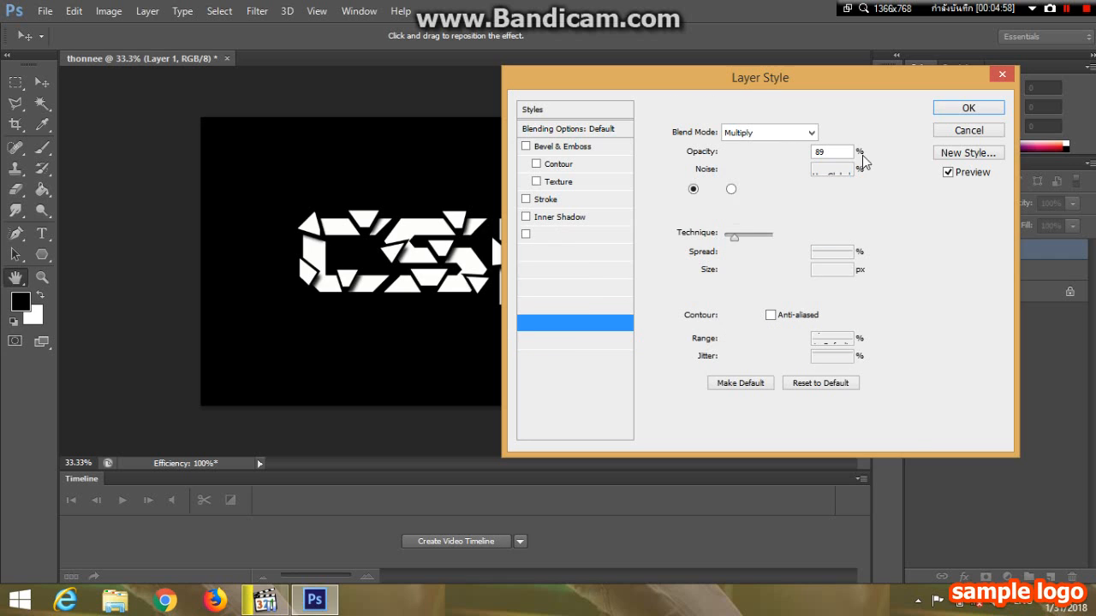
pyautogui.click(811, 134)
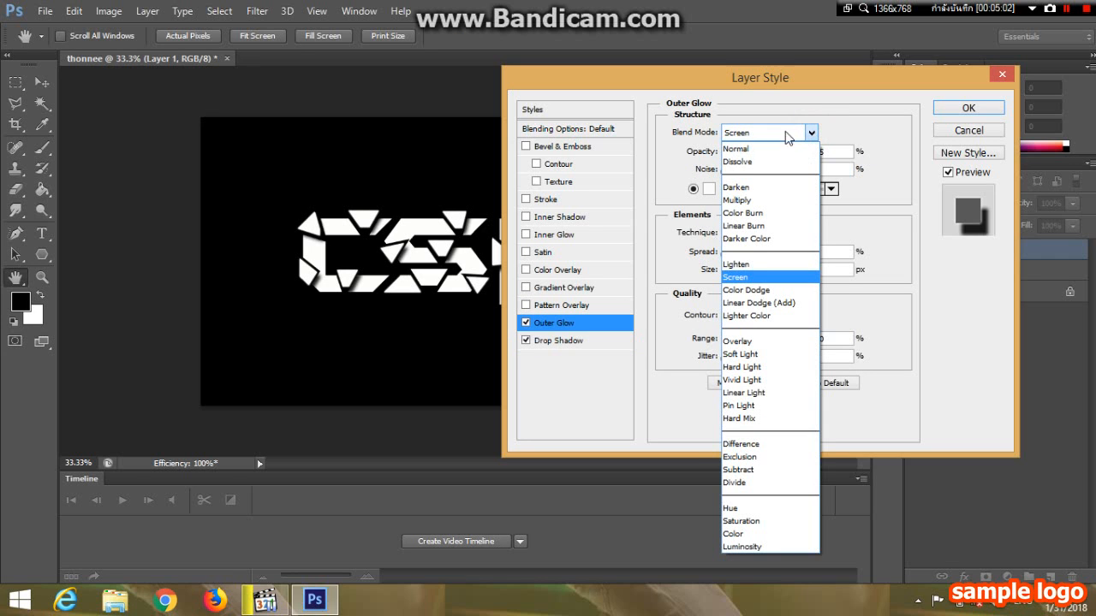
pyautogui.click(742, 151)
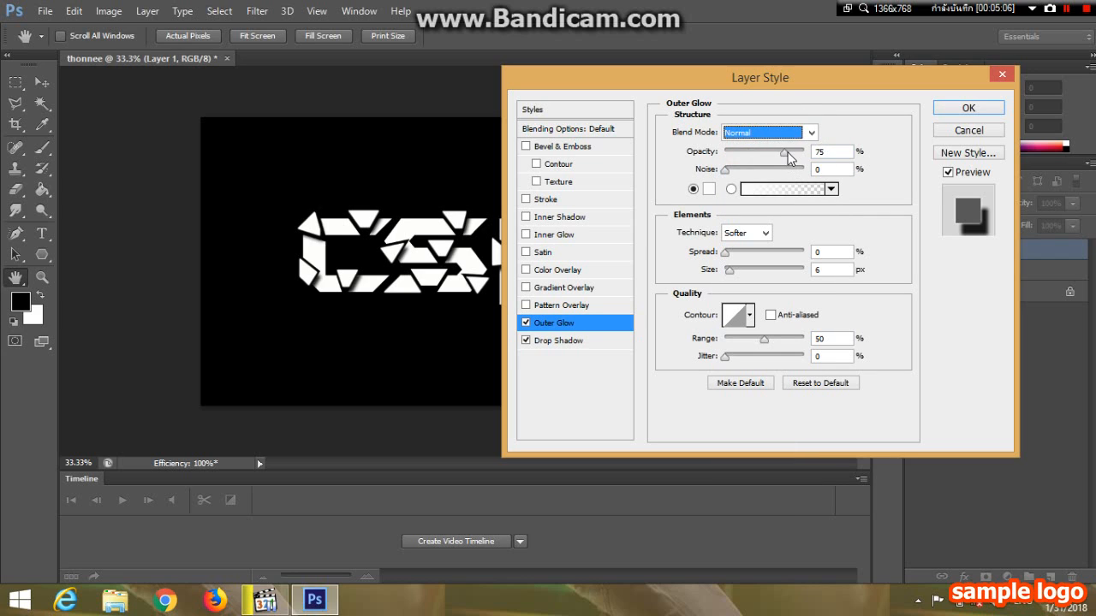
pyautogui.moveTo(785, 152); pyautogui.dragTo(814, 151)
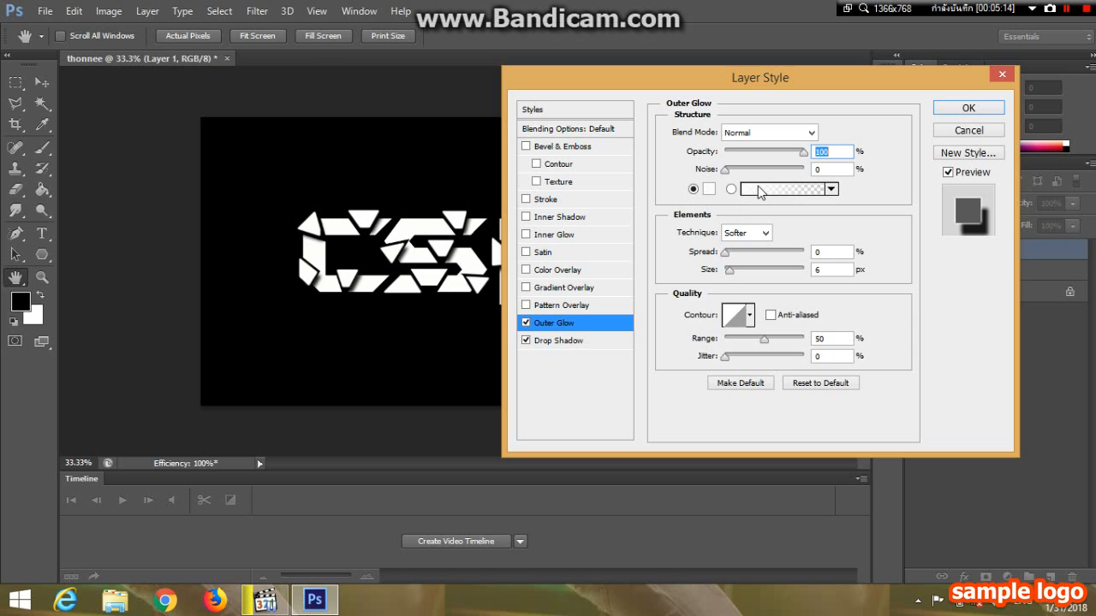
# Change the outer glow to a solid black colour
pyautogui.click(757, 188)
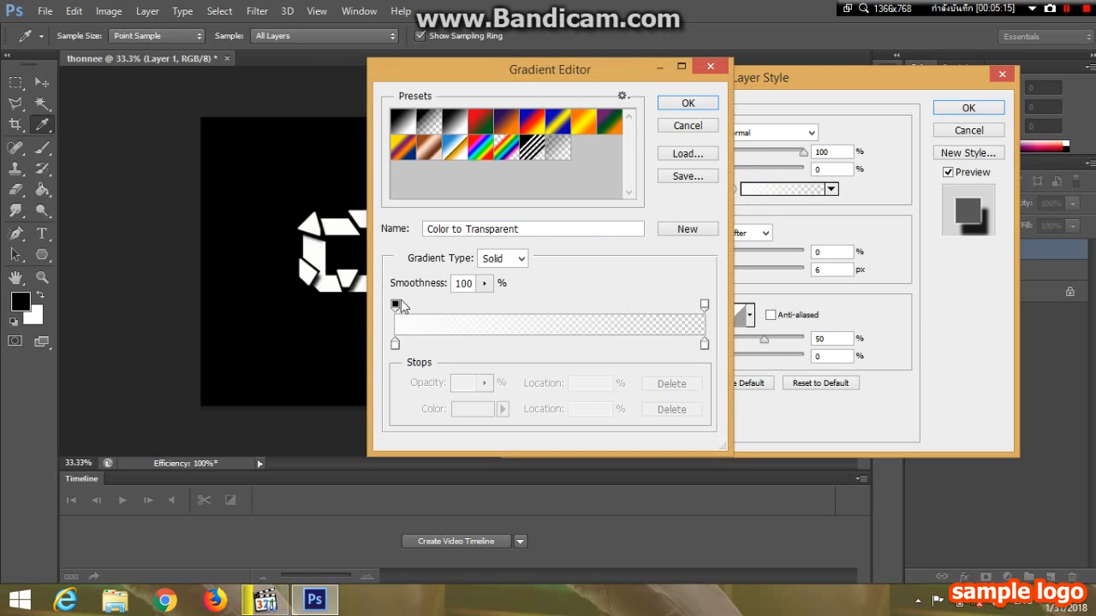
pyautogui.click(709, 67)
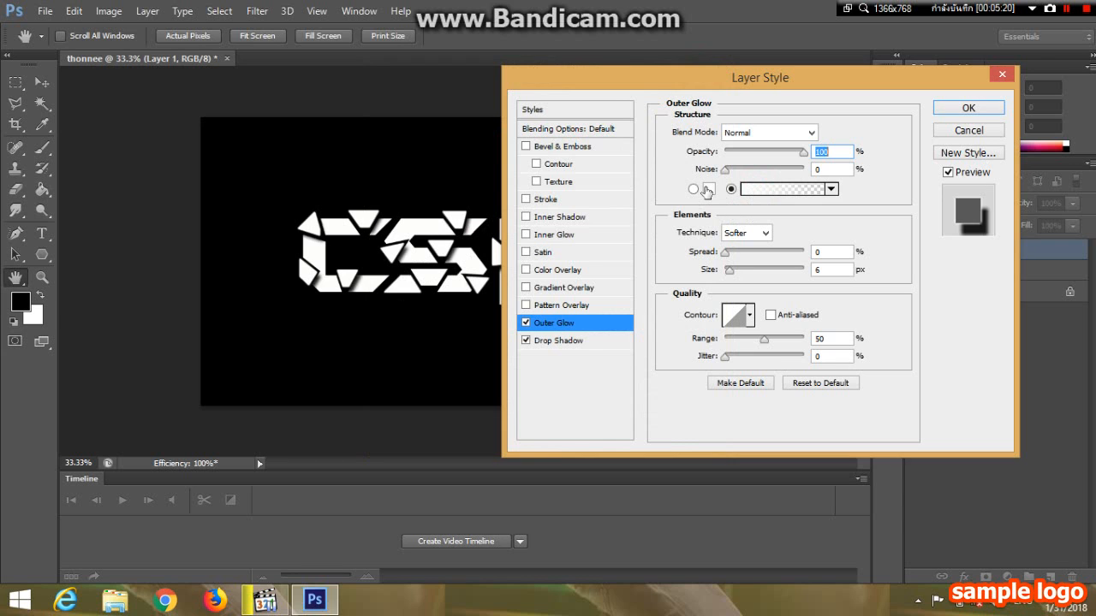
pyautogui.click(708, 189)
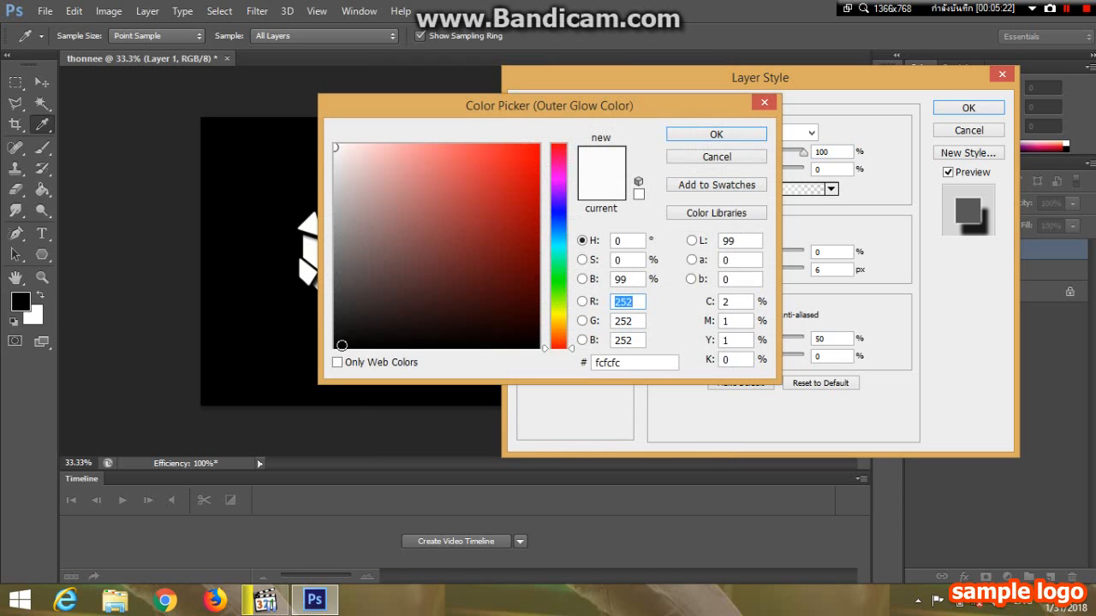
pyautogui.click(335, 347)
pyautogui.click(733, 135)
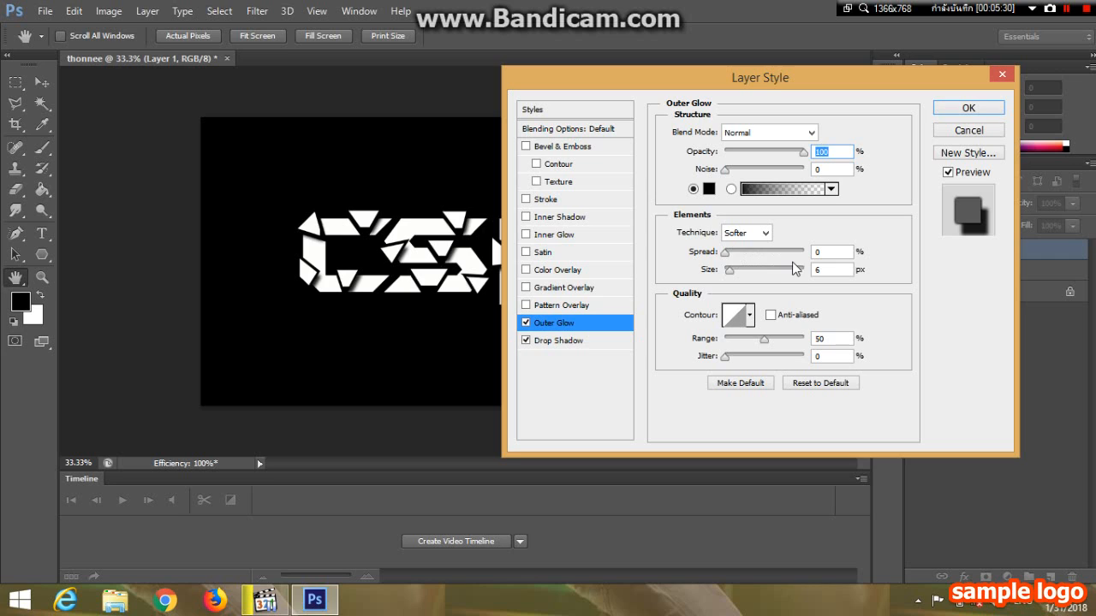
# Set the outer glow's spread to 36% and size to 18 px, and apply the layer style
pyautogui.click(822, 251)
pyautogui.press('BackSpace')
pyautogui.write('36')
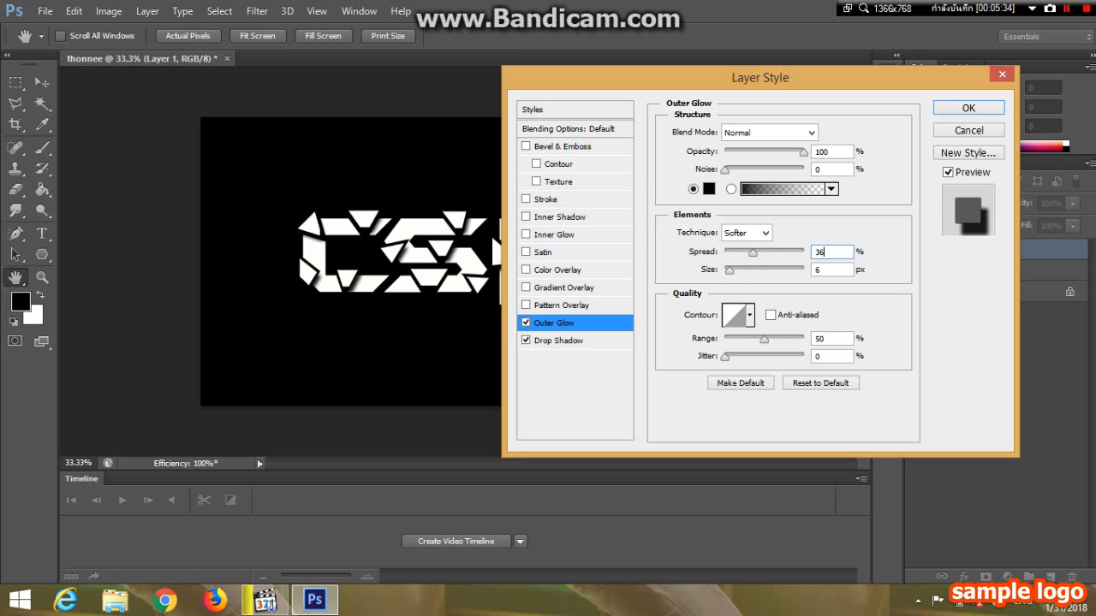
pyautogui.click(822, 270)
pyautogui.press('BackSpace')
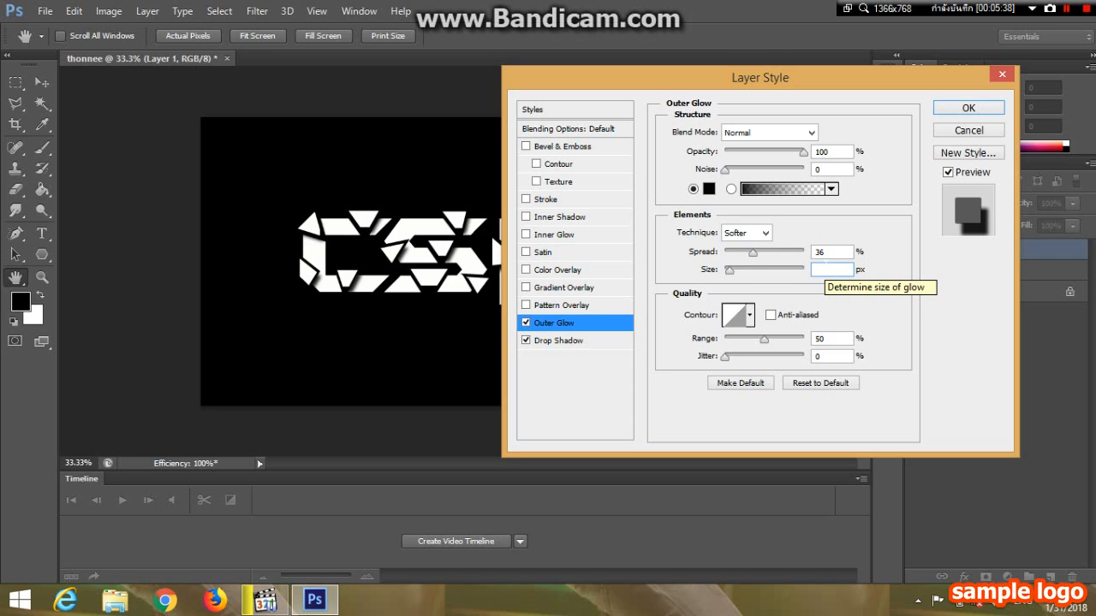
pyautogui.write('18')
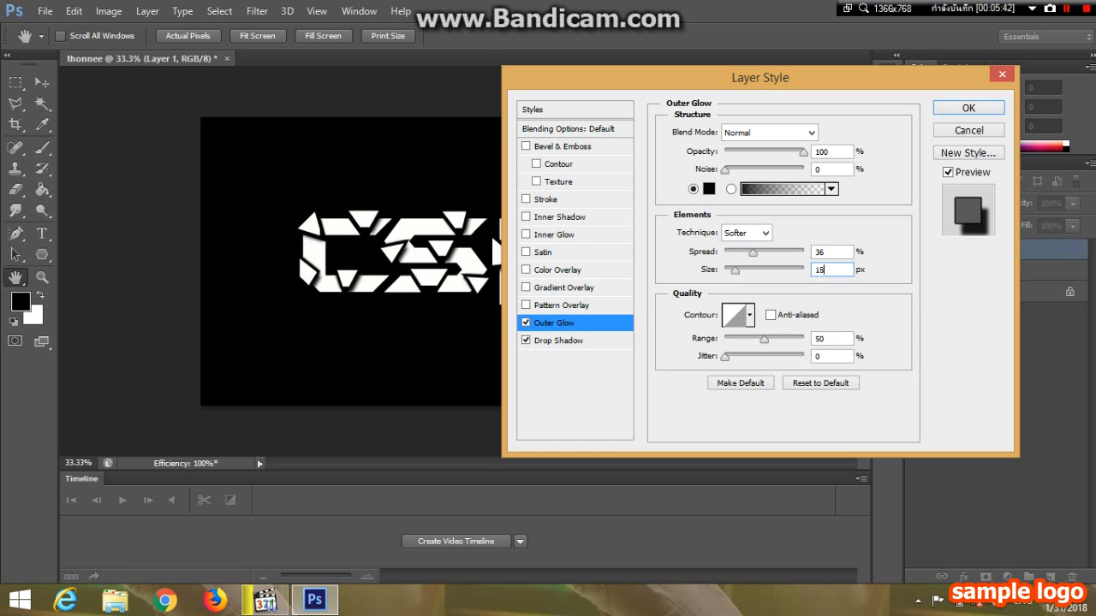
pyautogui.click(985, 108)
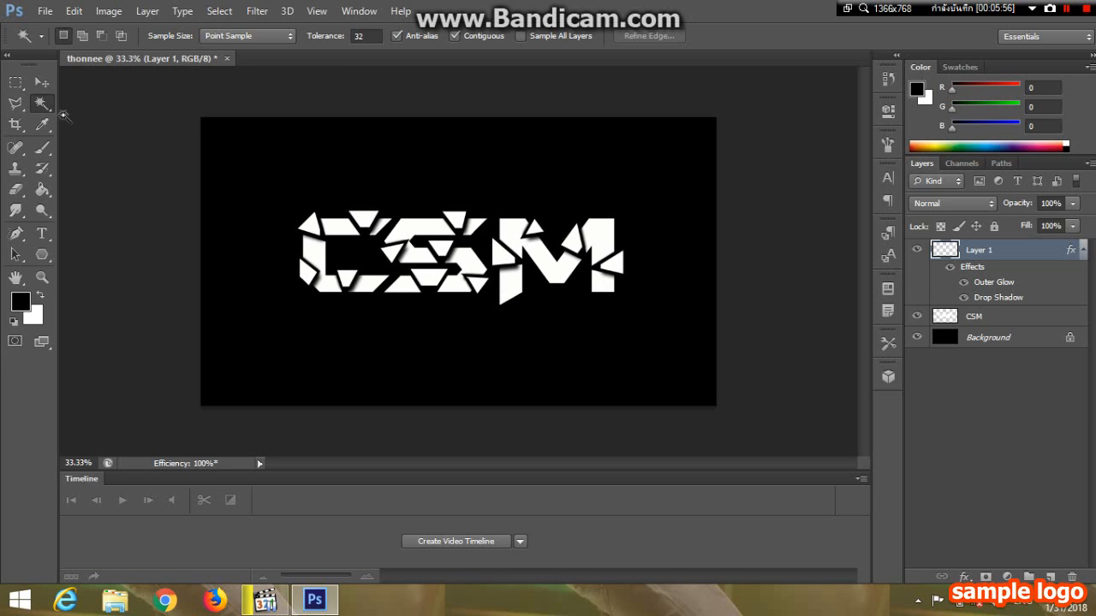
# Open the texture image metal_scratch__2_by_artofdecay_stock as a separate document
pyautogui.click(44, 12)
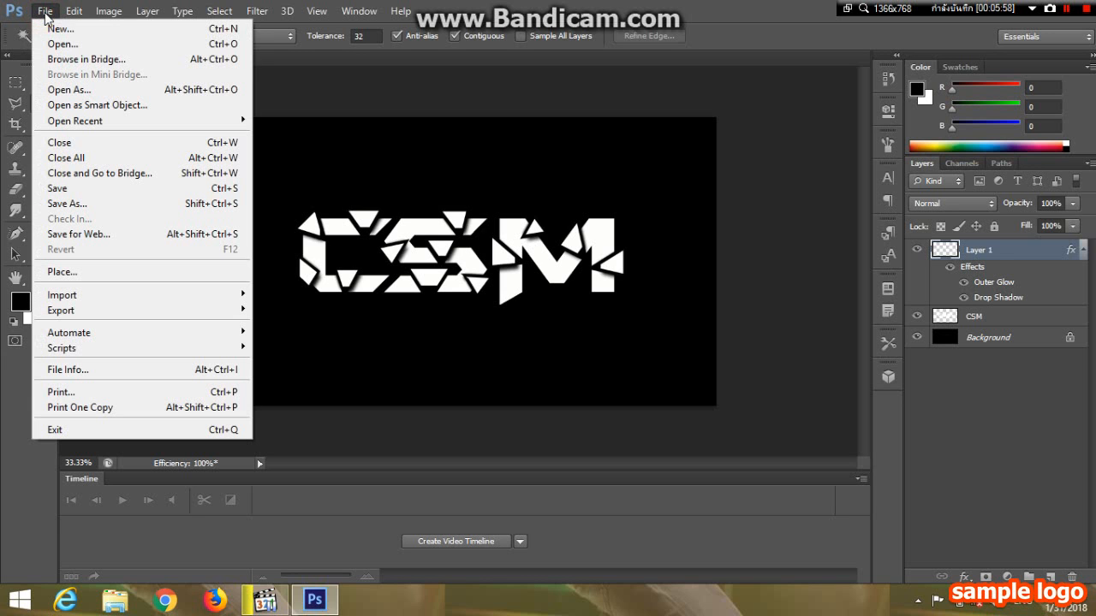
pyautogui.click(55, 45)
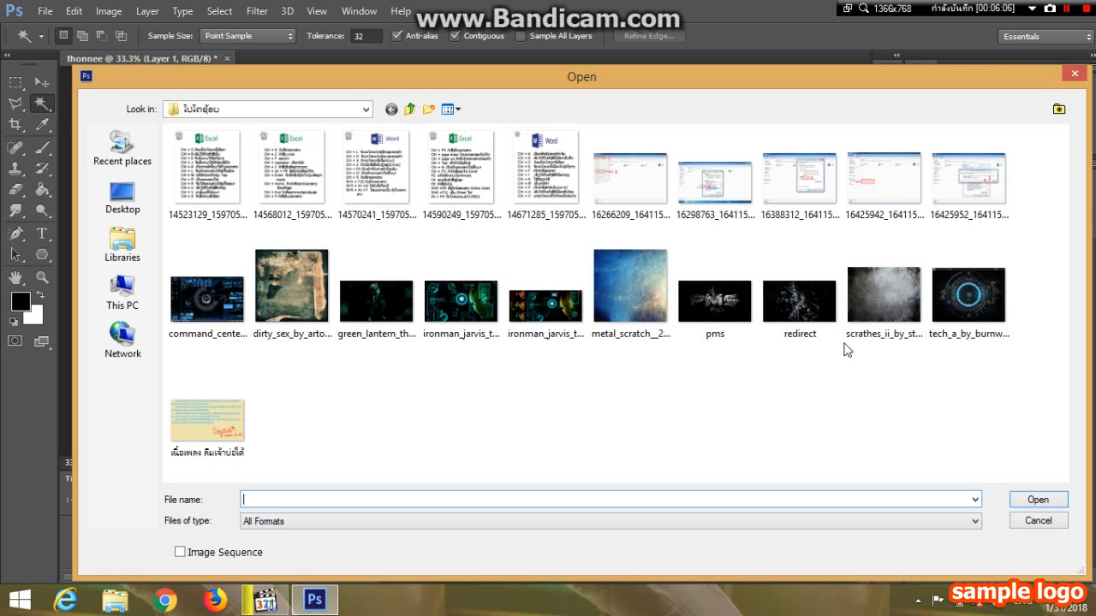
pyautogui.click(629, 313)
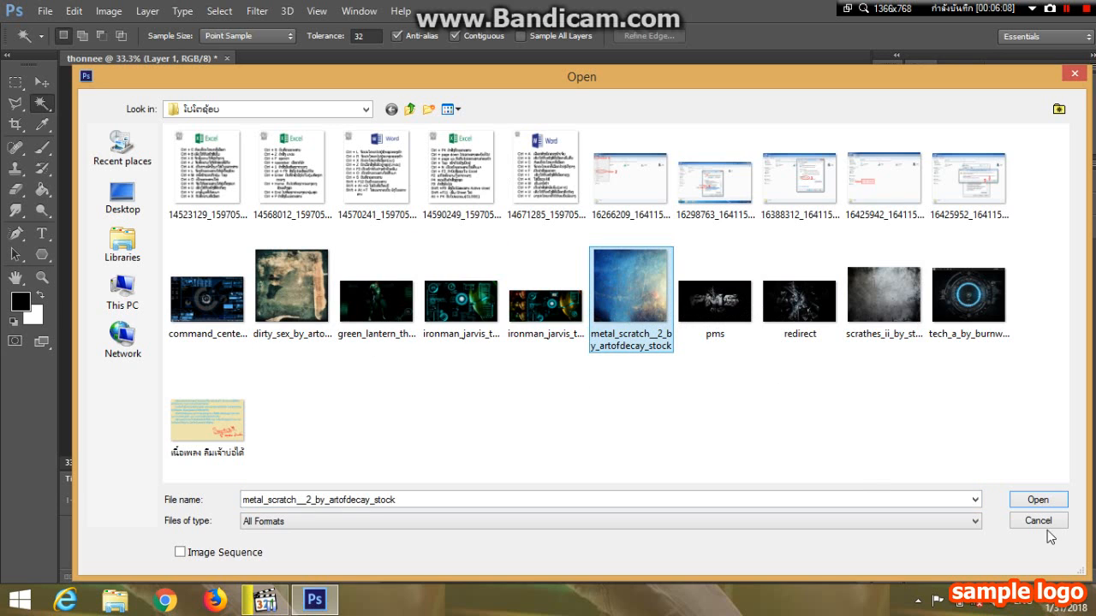
pyautogui.click(1037, 501)
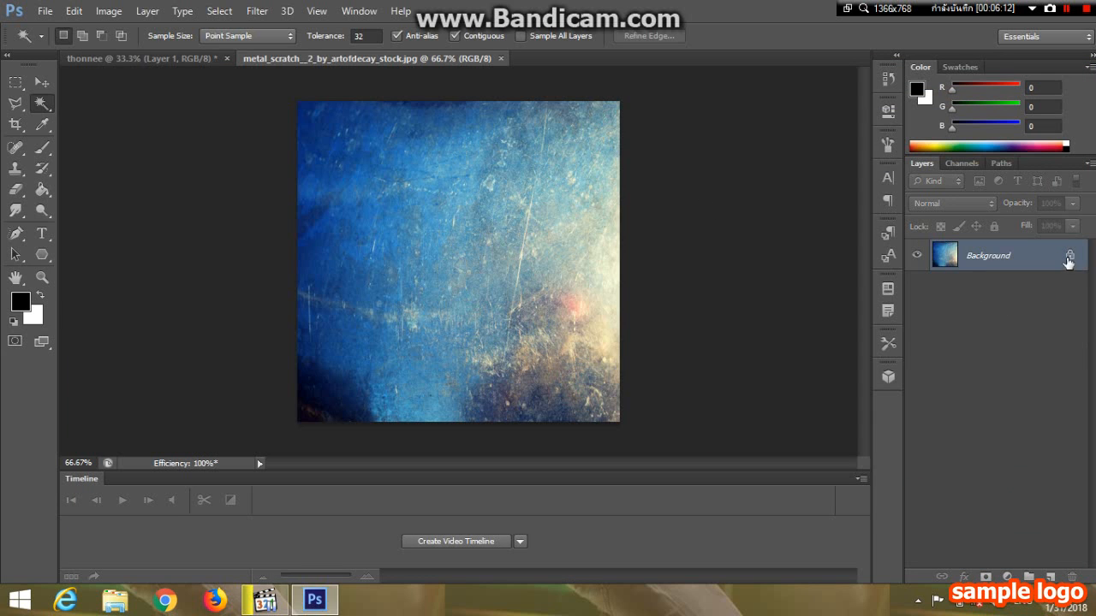
# Convert the metal texture's Background into a regular layer, Layer 0, and copy it into the thonnee document over the CSM text
pyautogui.doubleClick(1035, 263)
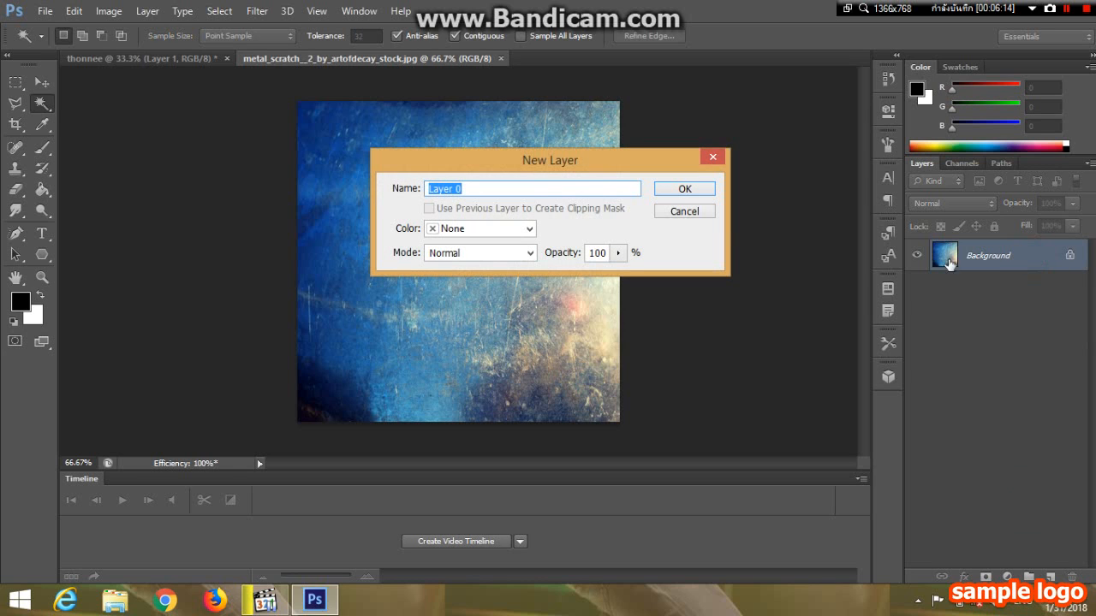
pyautogui.click(684, 189)
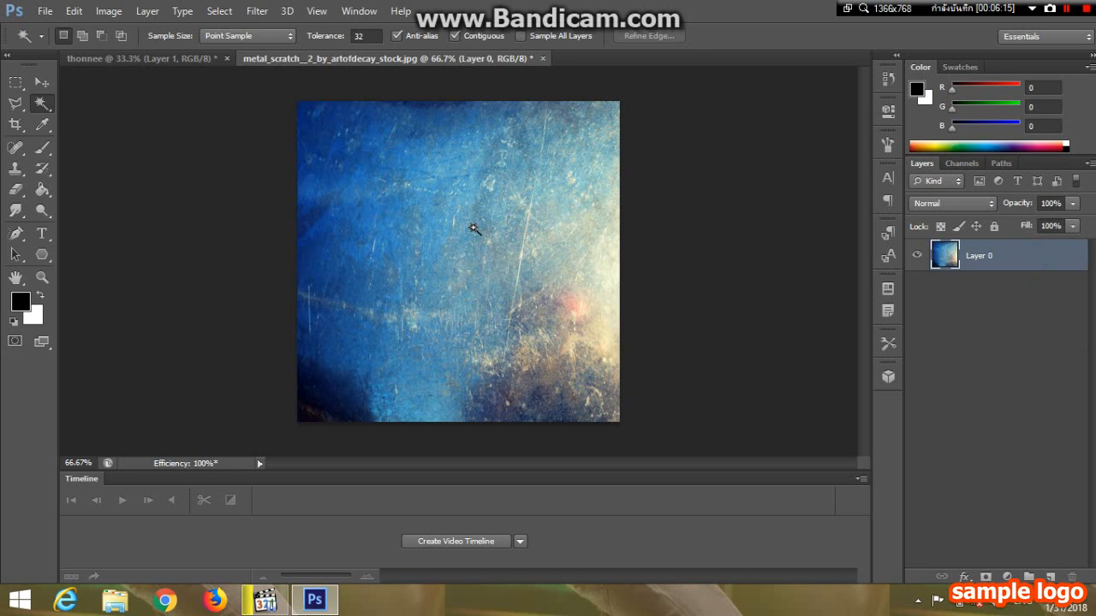
pyautogui.click(41, 81)
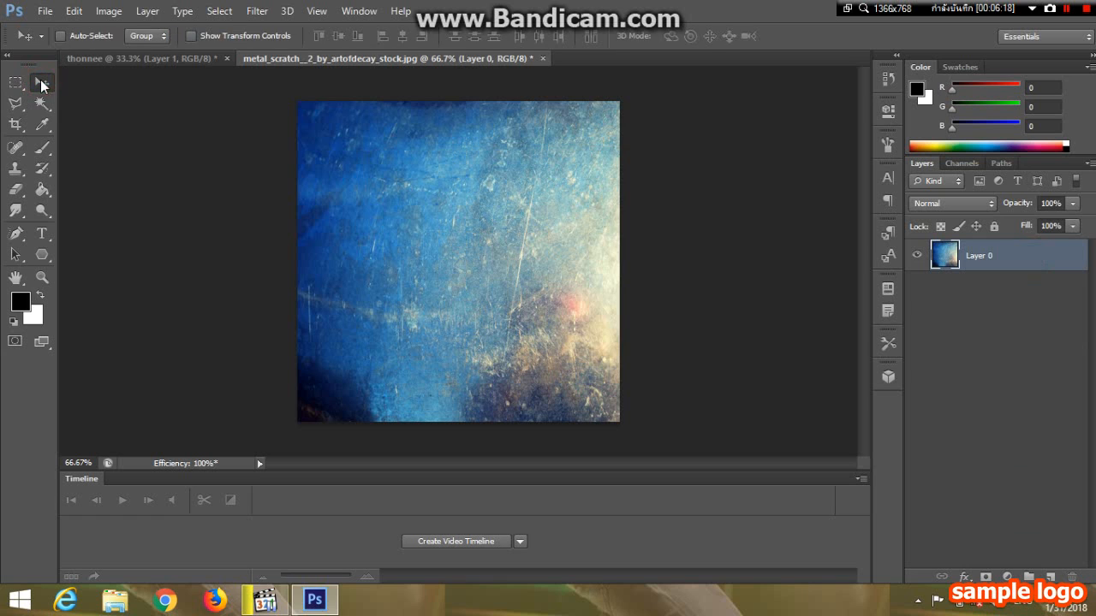
pyautogui.moveTo(423, 205); pyautogui.dragTo(459, 252)
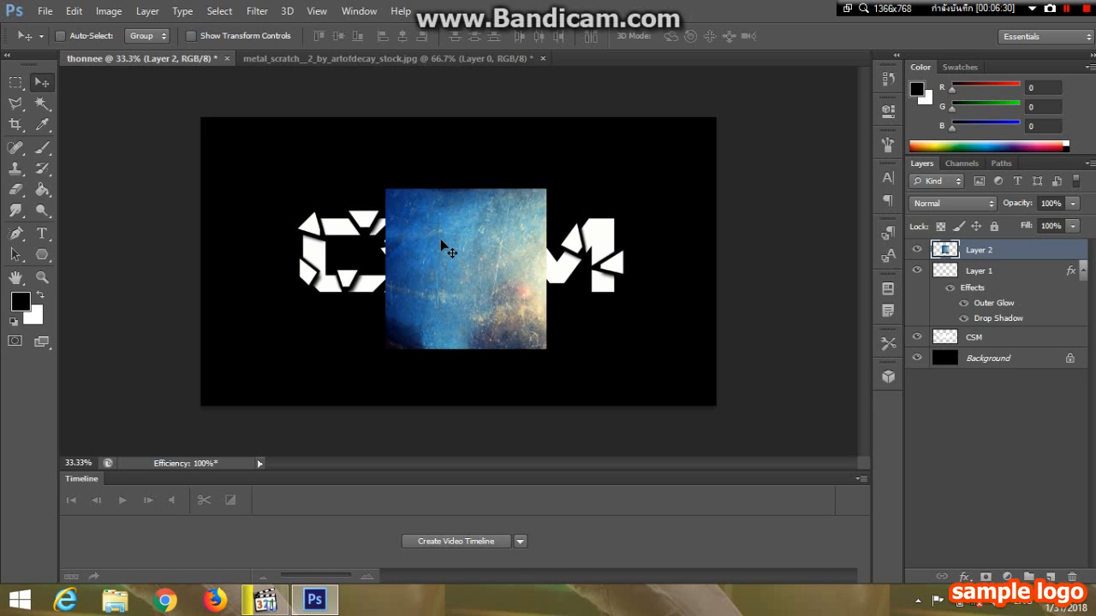
# Stretch the metal texture to about 202% width and 59% height so it covers the CSM text, and set its blend mode to Multiply
pyautogui.hotkey('ctrl', 't')
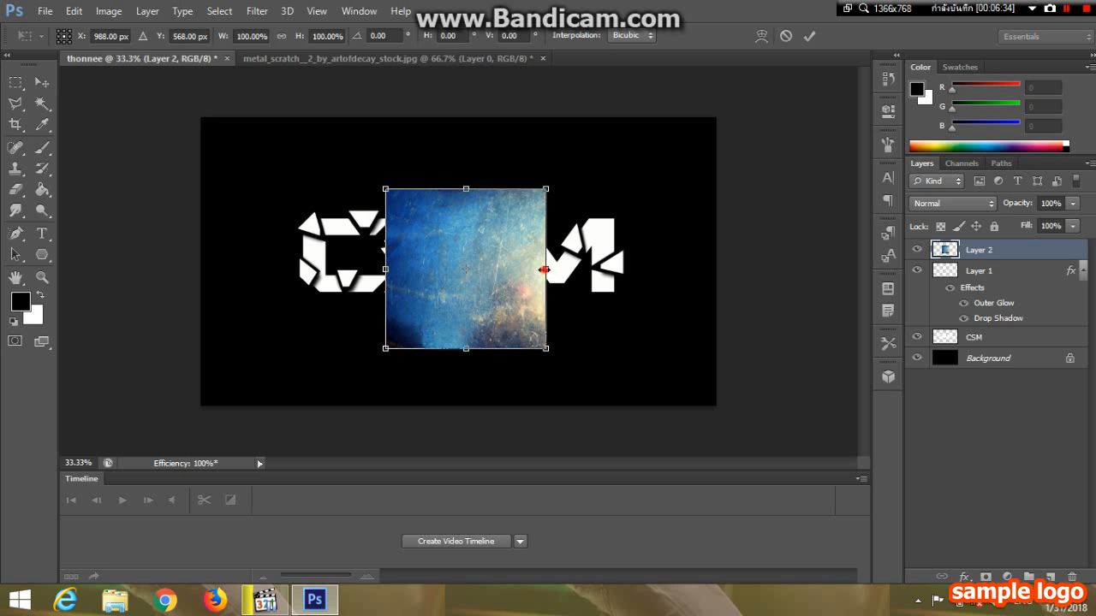
pyautogui.moveTo(545, 270); pyautogui.dragTo(623, 278)
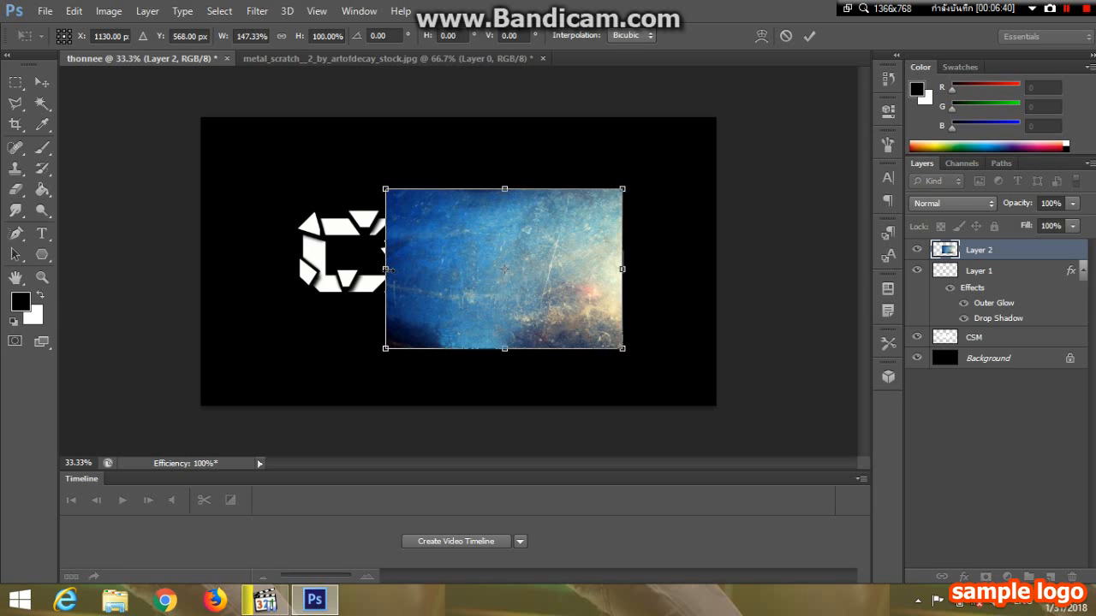
pyautogui.moveTo(386, 269); pyautogui.dragTo(297, 269)
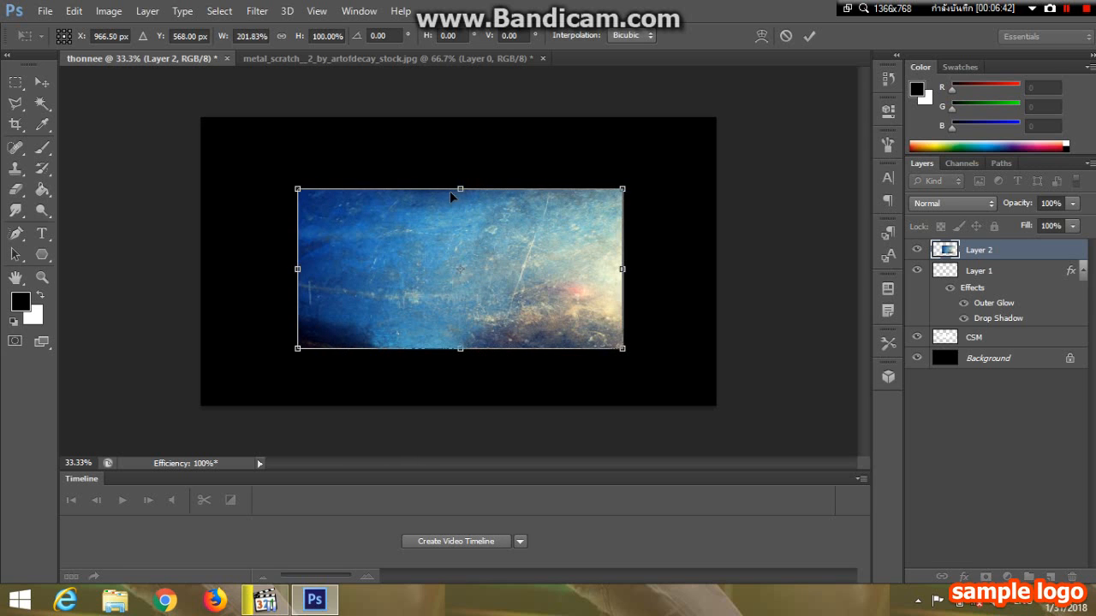
pyautogui.moveTo(460, 189); pyautogui.dragTo(459, 212)
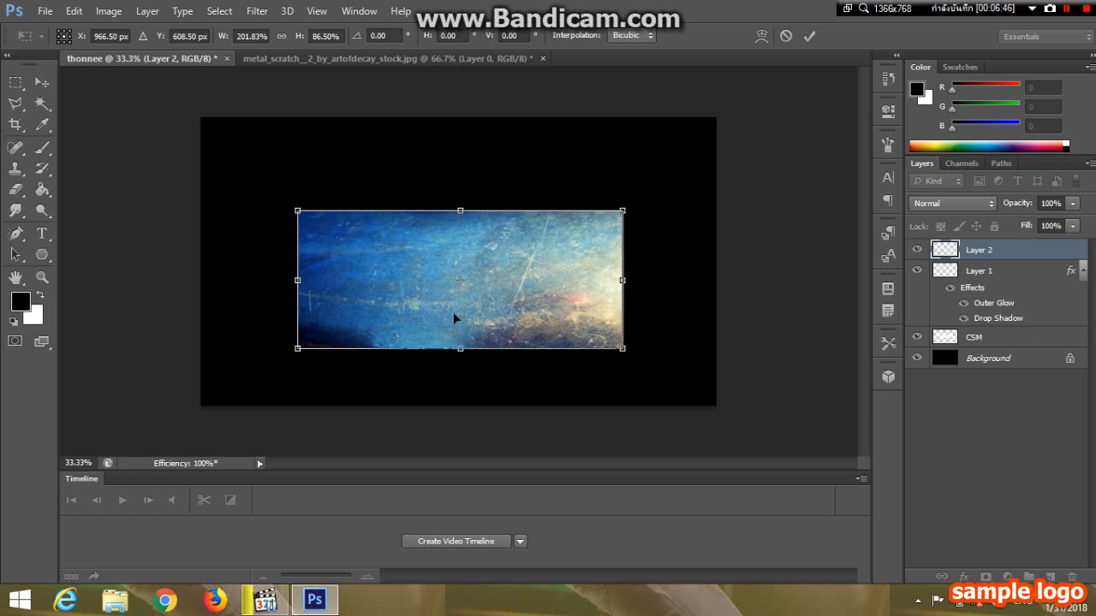
pyautogui.moveTo(460, 349); pyautogui.dragTo(462, 293)
pyautogui.moveTo(467, 302); pyautogui.dragTo(467, 312)
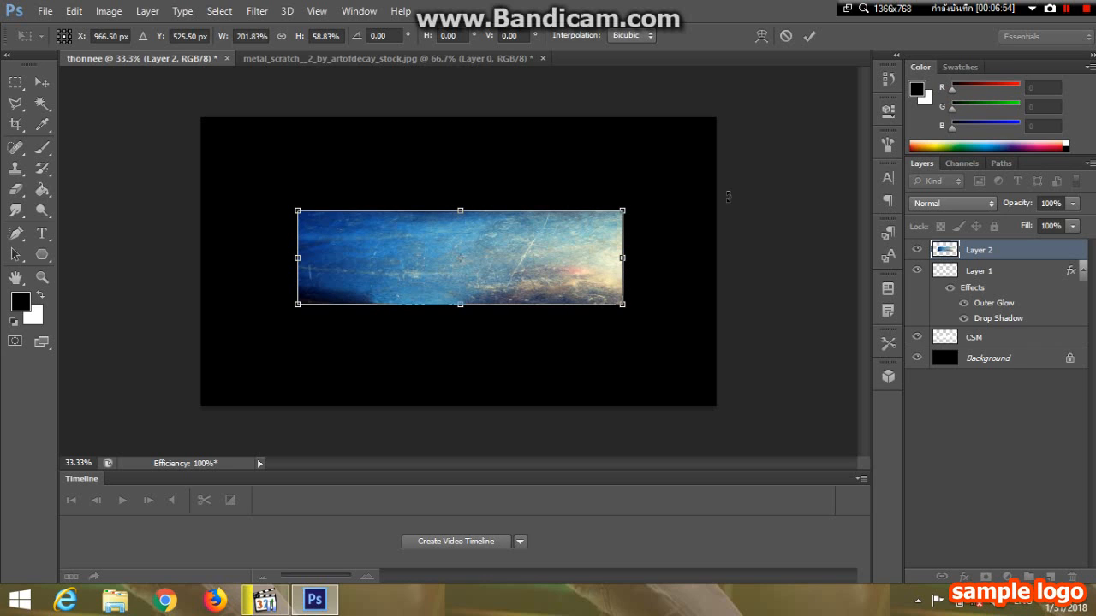
pyautogui.click(810, 37)
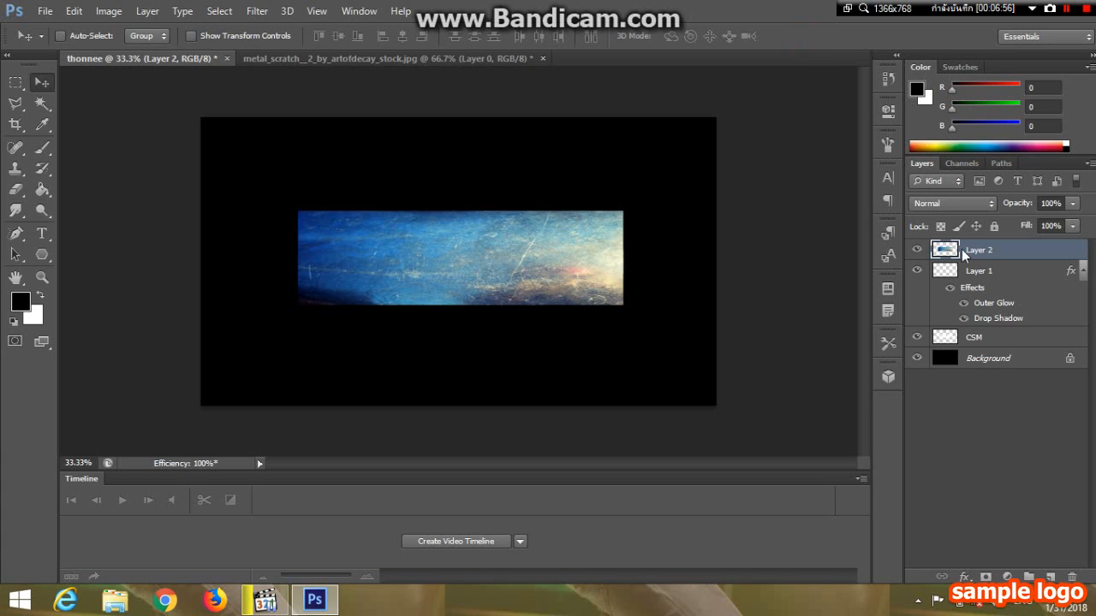
pyautogui.click(991, 204)
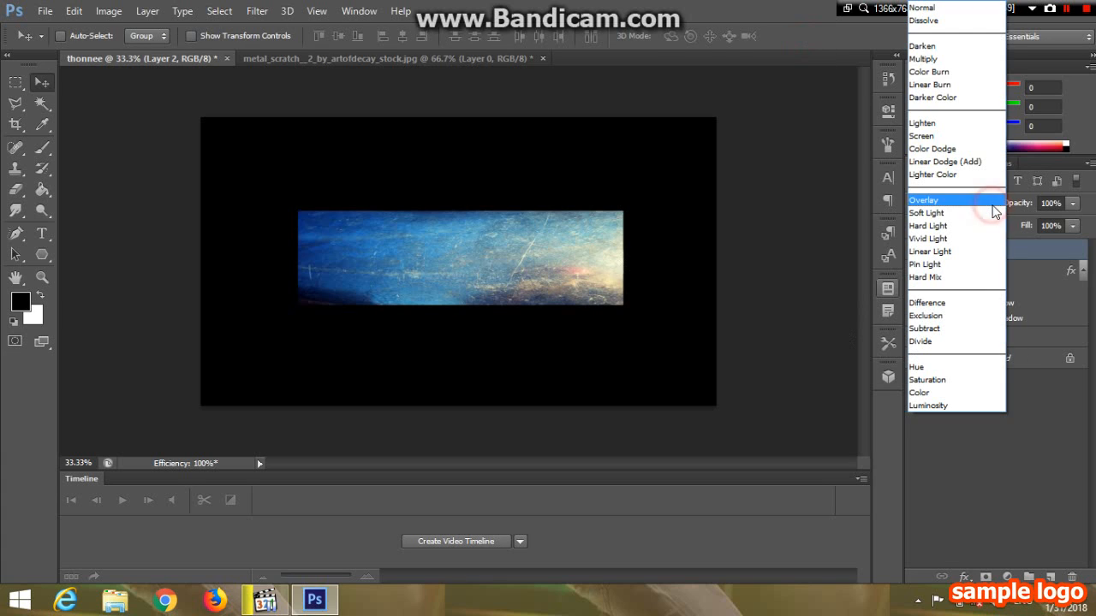
pyautogui.click(953, 58)
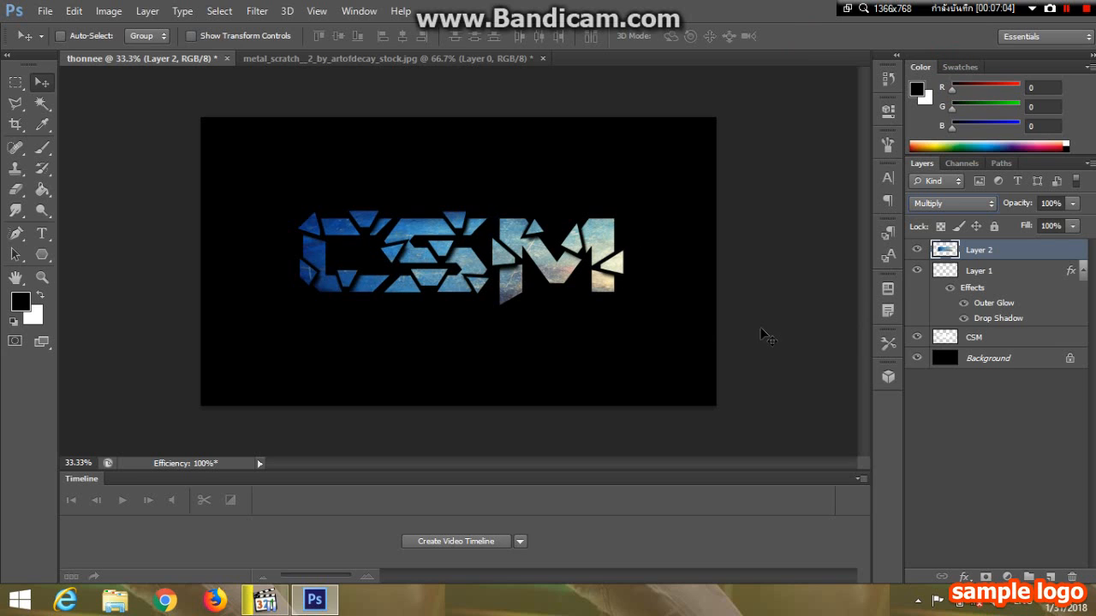
# Open the texture image dirty_sex_by_artofdecay_stock as a separate document
pyautogui.click(44, 14)
pyautogui.click(53, 47)
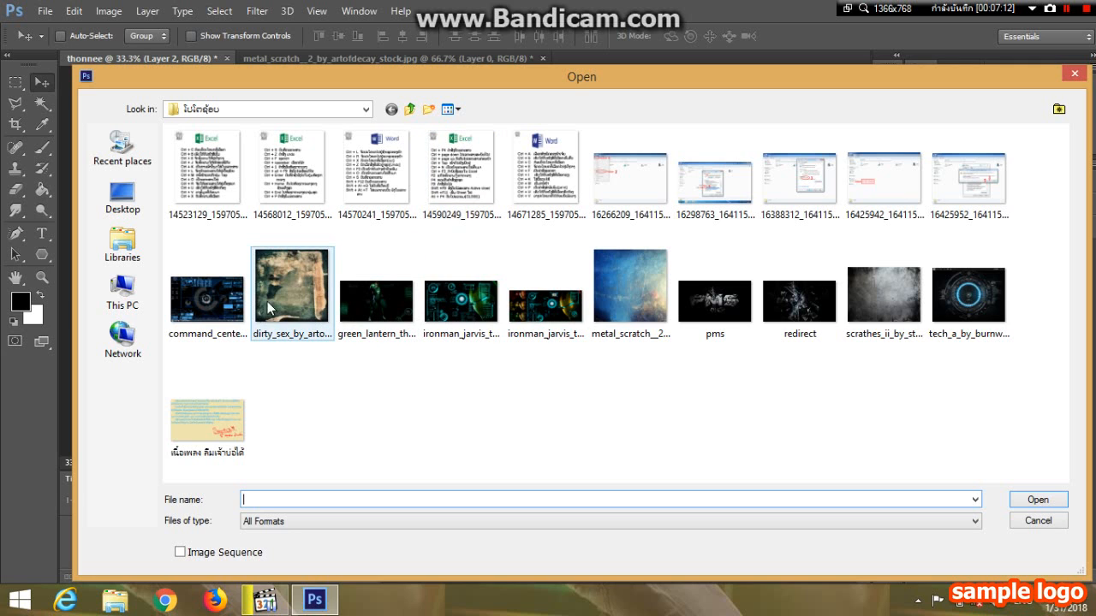
pyautogui.click(285, 299)
pyautogui.click(1031, 500)
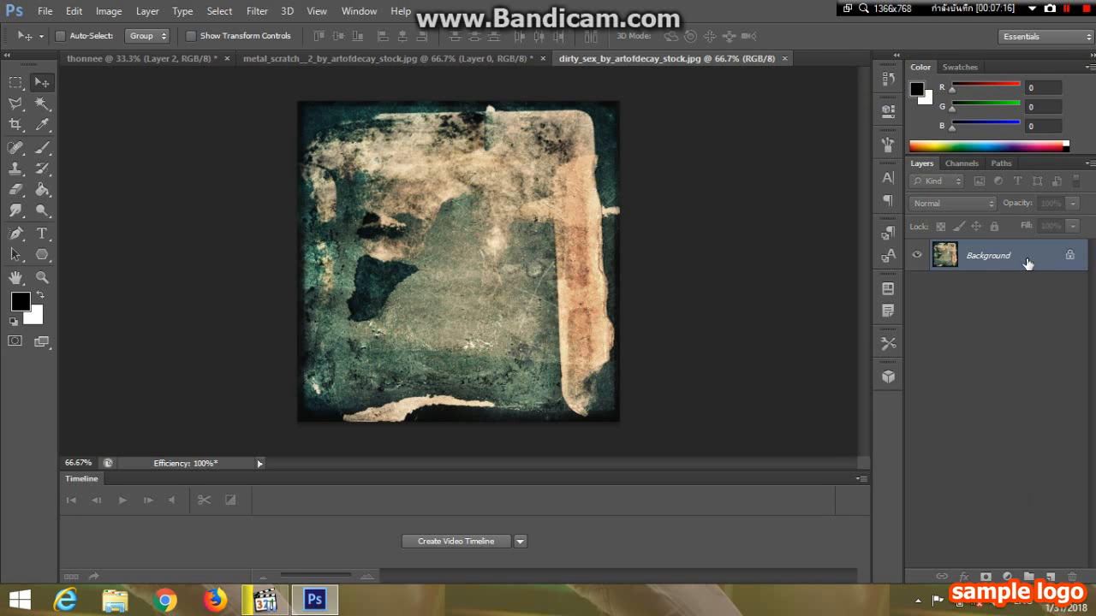
# Convert the grunge texture's Background into a regular layer, Layer 0, and copy it into the thonnee document over the logo
pyautogui.doubleClick(1027, 257)
pyautogui.click(687, 190)
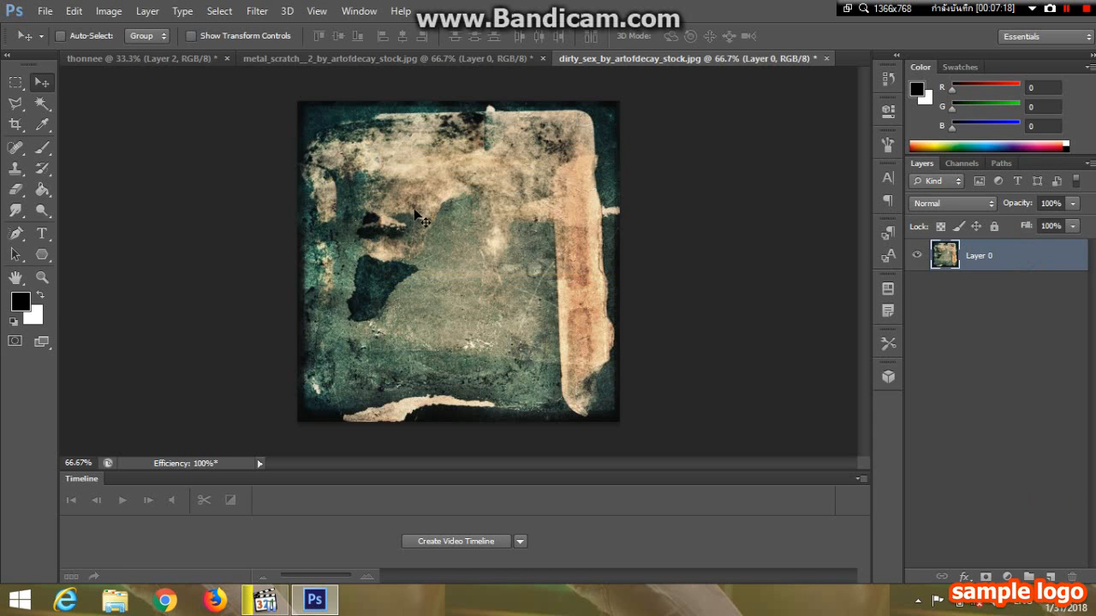
pyautogui.moveTo(443, 230); pyautogui.dragTo(454, 272)
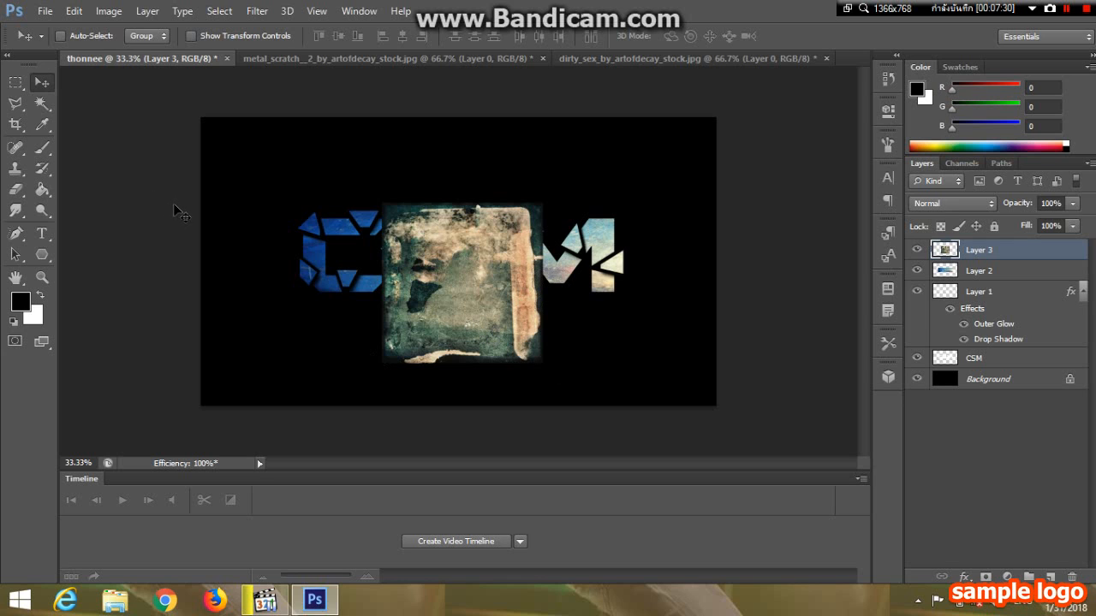
# Scale the grunge texture layer to about 235% width and 142.5% height so it extends beyond the whole CSM logo
pyautogui.hotkey('ctrl', 't')
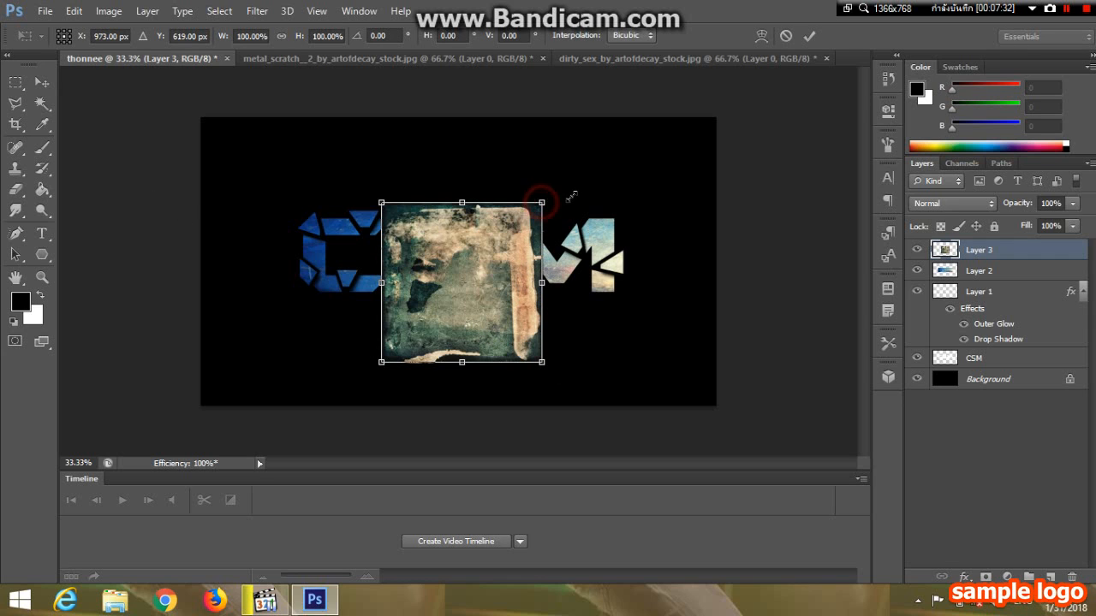
pyautogui.moveTo(542, 201); pyautogui.dragTo(653, 163)
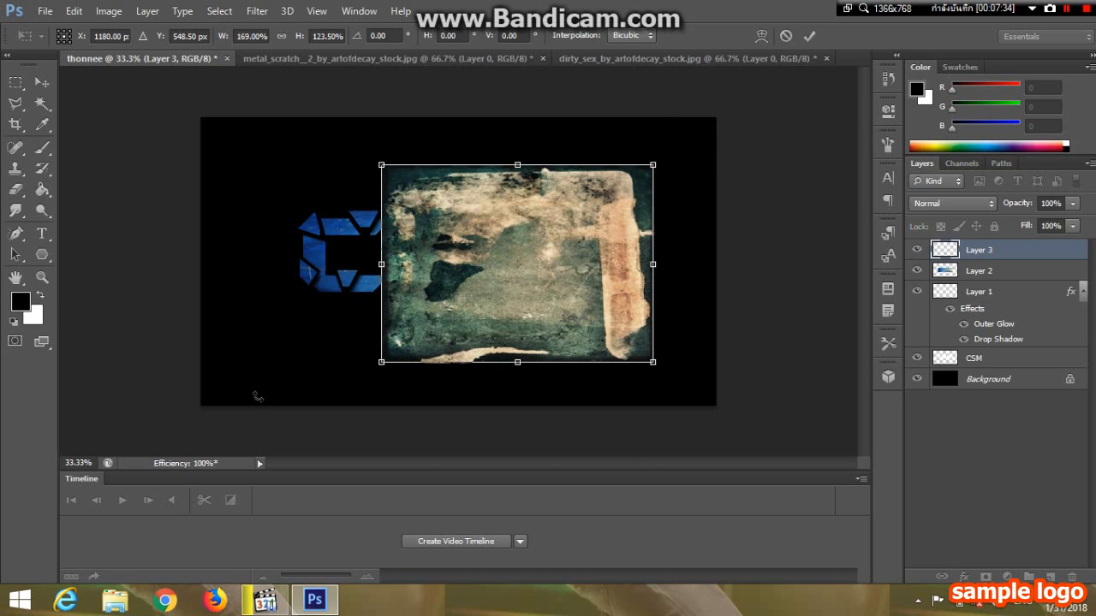
pyautogui.moveTo(381, 263); pyautogui.dragTo(274, 264)
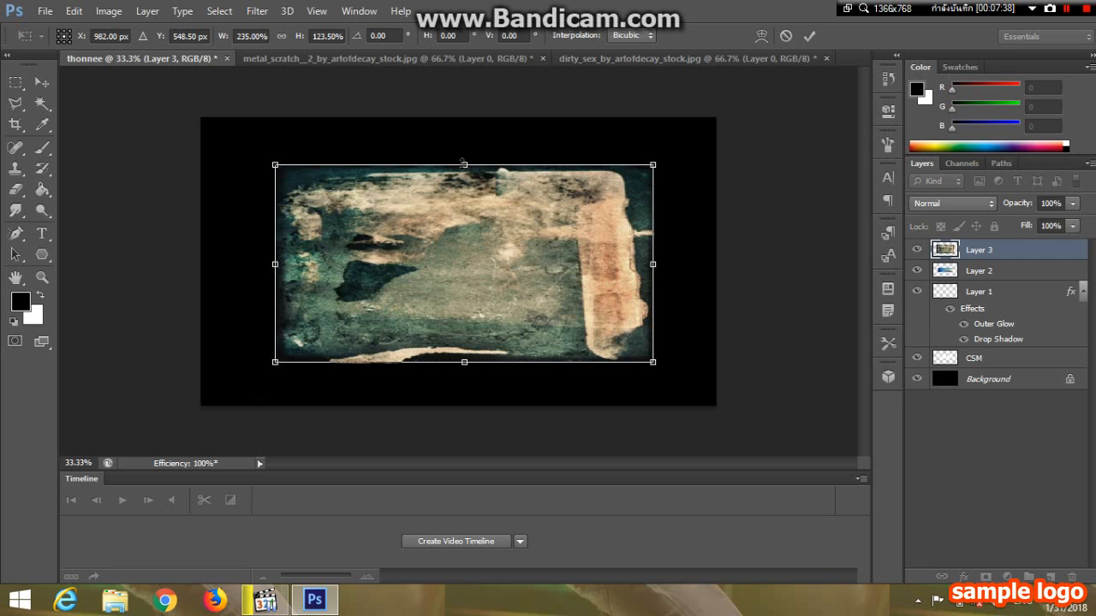
pyautogui.moveTo(464, 163); pyautogui.dragTo(465, 141)
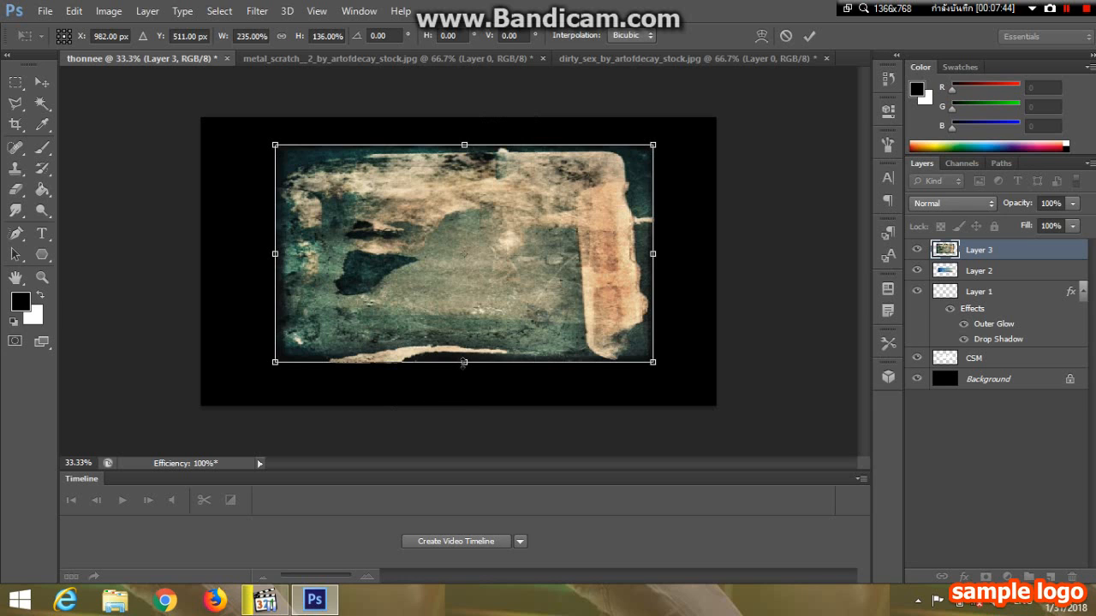
pyautogui.moveTo(464, 362); pyautogui.dragTo(464, 373)
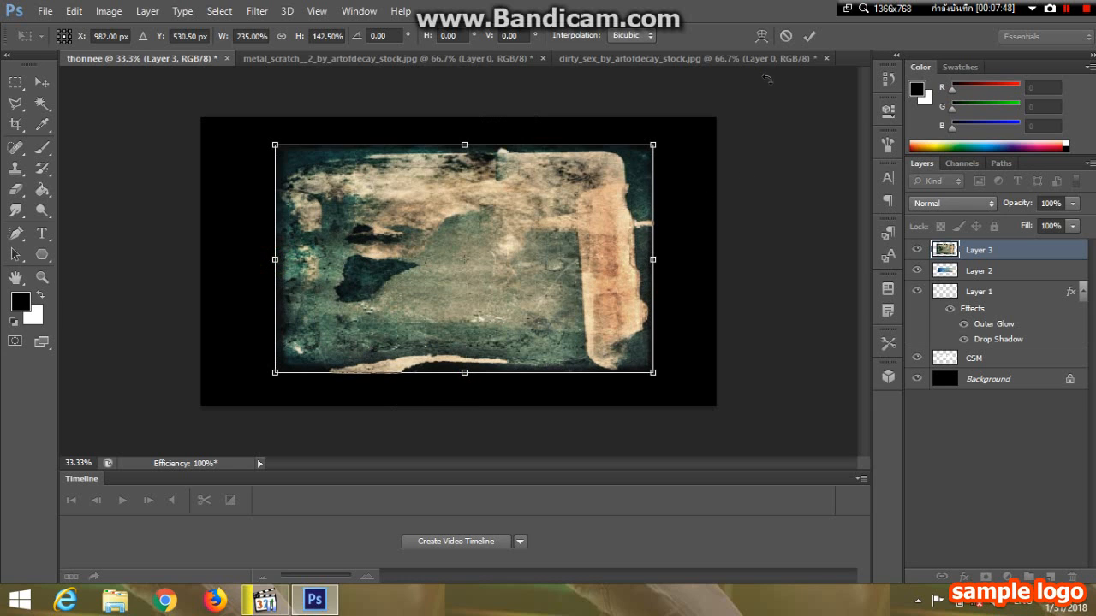
pyautogui.click(809, 36)
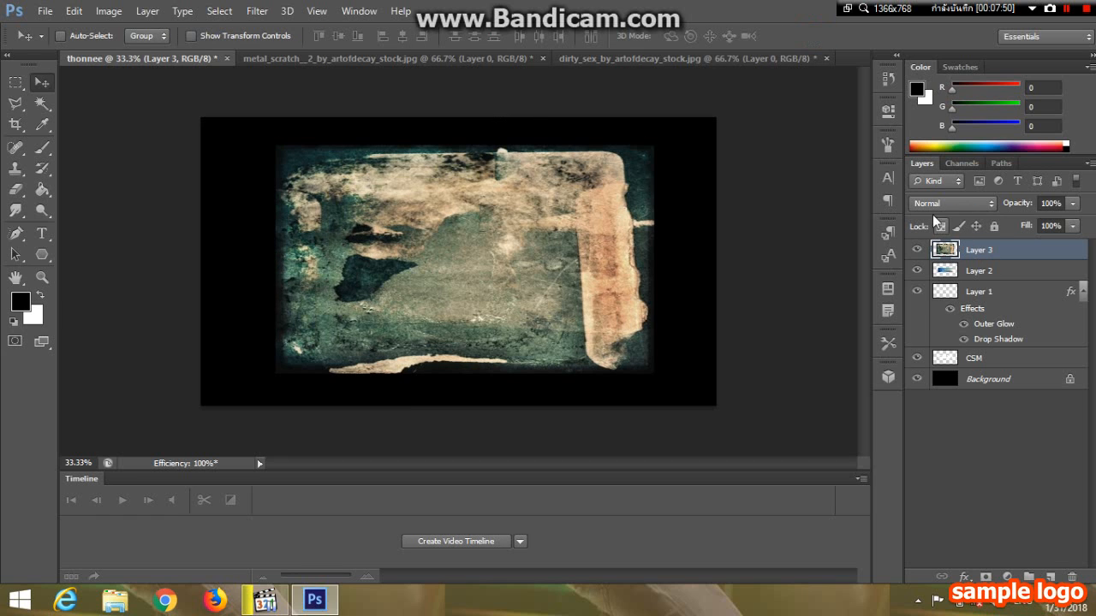
# Set the grunge texture layer's blend mode to Screen and place it below the metal texture layer
pyautogui.click(990, 203)
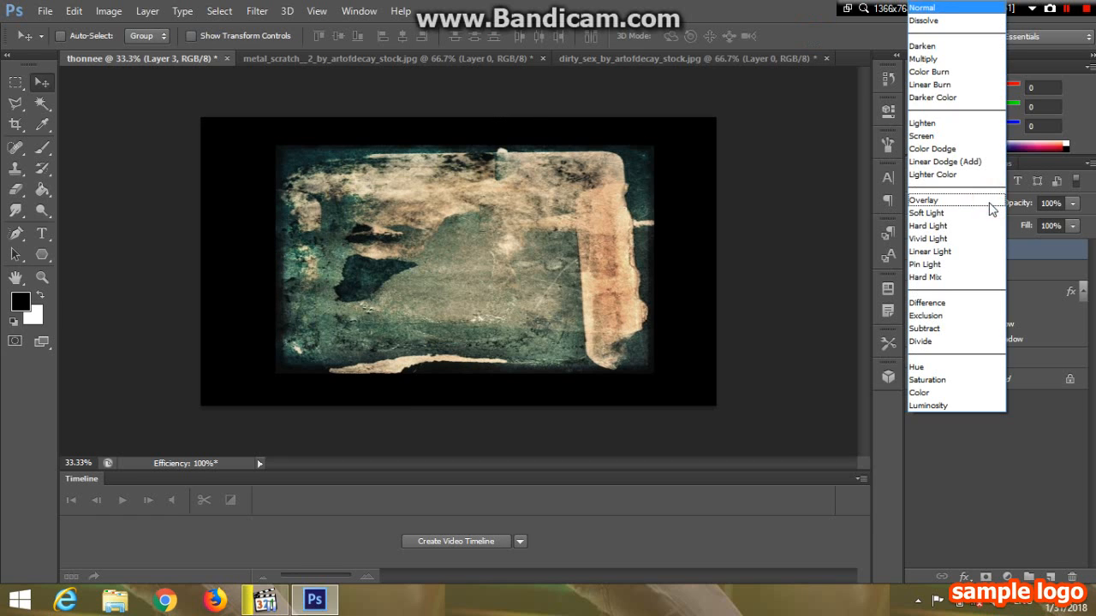
pyautogui.click(963, 135)
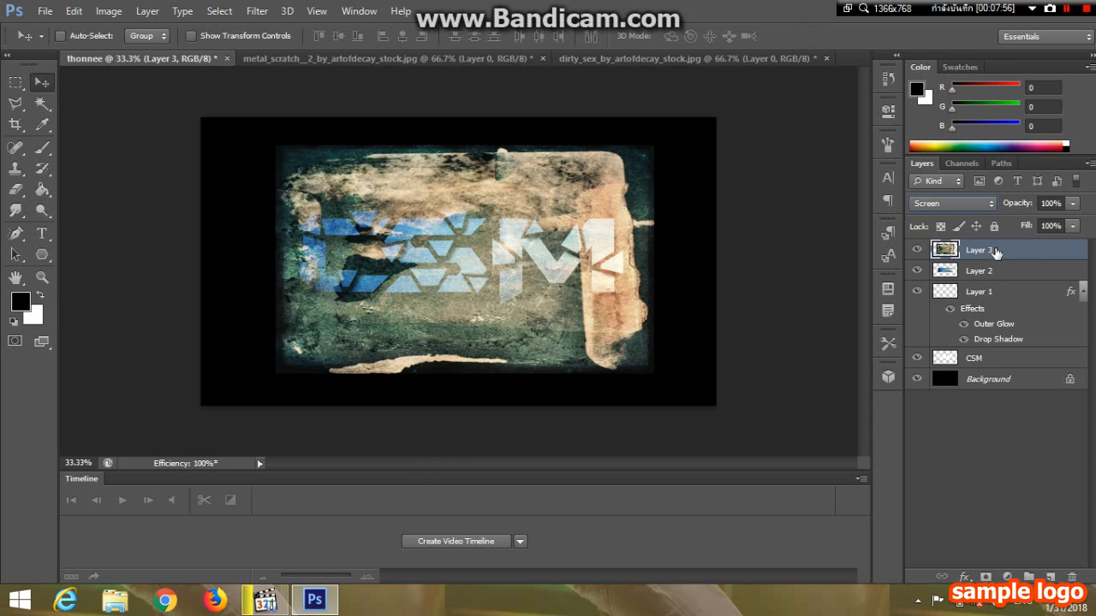
pyautogui.moveTo(998, 254); pyautogui.dragTo(1008, 275)
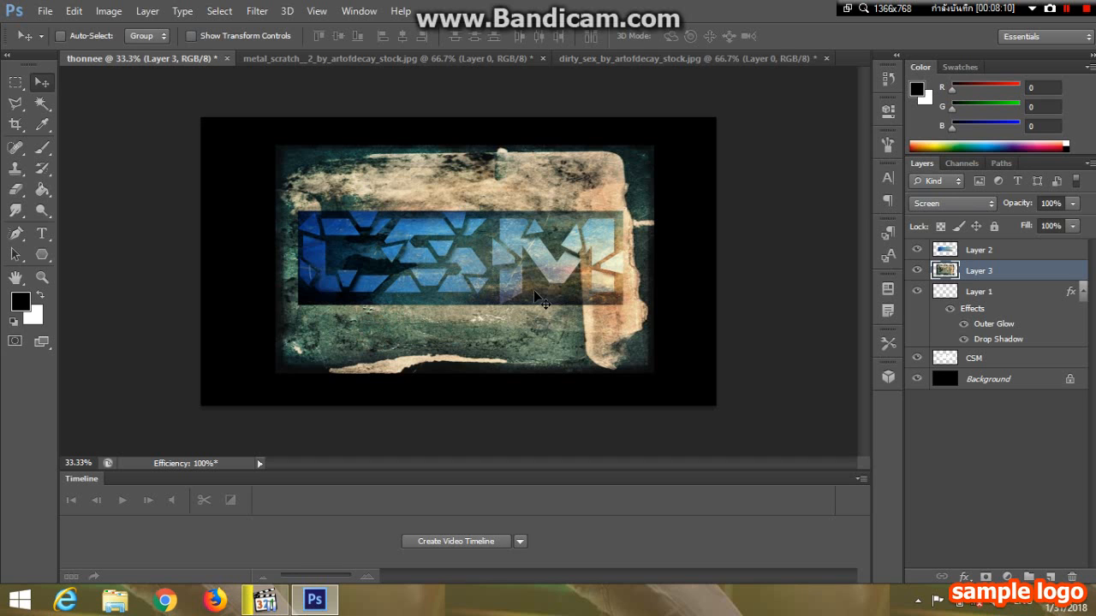
# Shrink the grunge texture layer to about 66% width and 93% height behind the middle of the logo
pyautogui.hotkey('ctrl', 't')
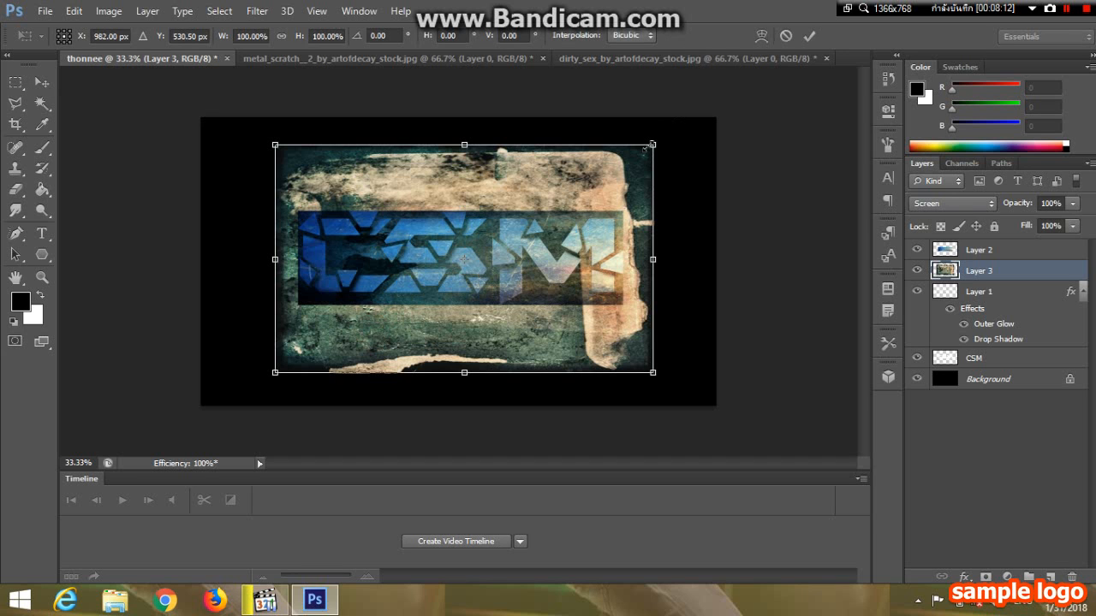
pyautogui.moveTo(648, 147); pyautogui.dragTo(597, 168)
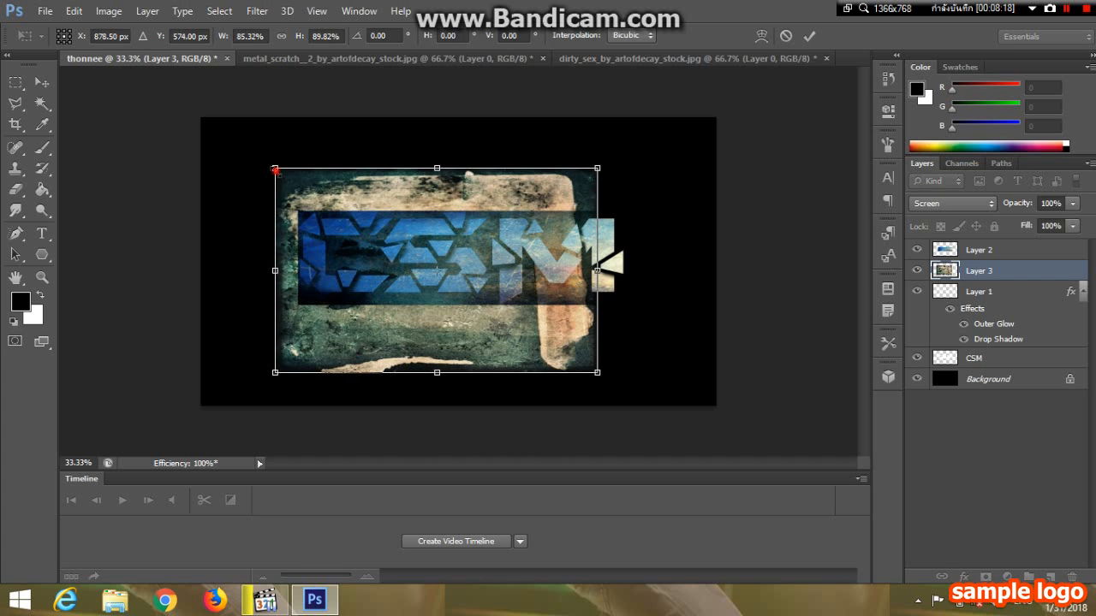
pyautogui.moveTo(275, 168); pyautogui.dragTo(347, 162)
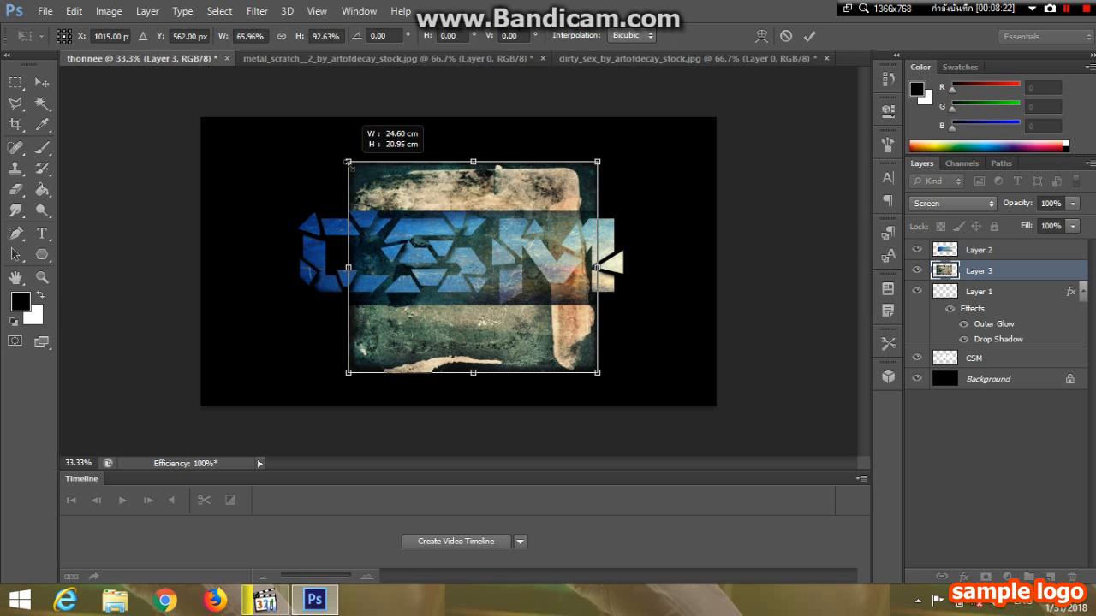
pyautogui.click(809, 36)
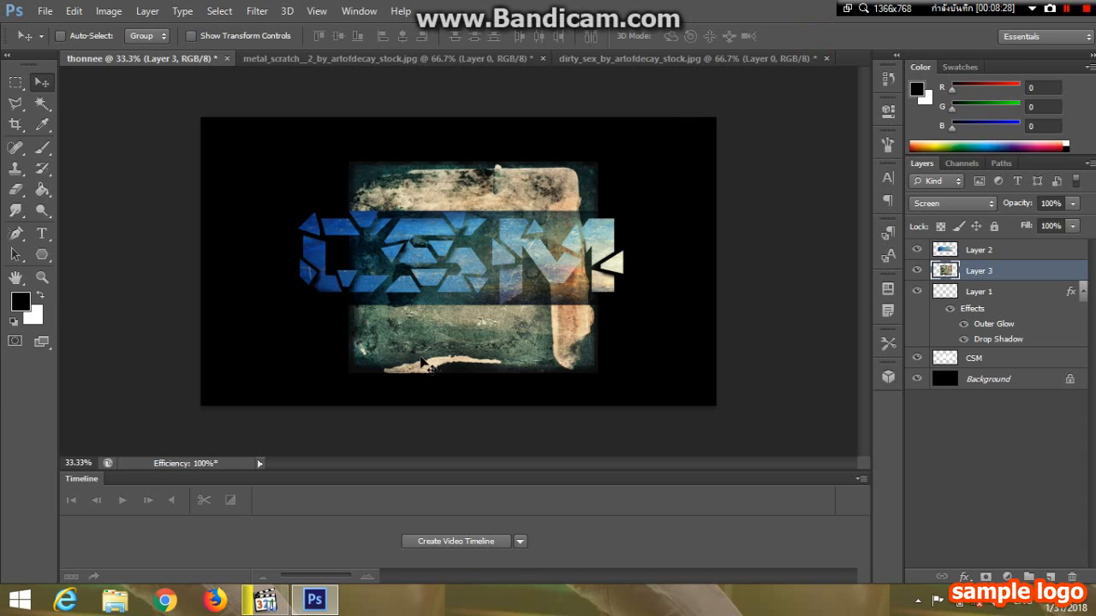
# Close the separate grunge texture document and shift the grunge layer slightly up and left behind the logo
pyautogui.click(826, 59)
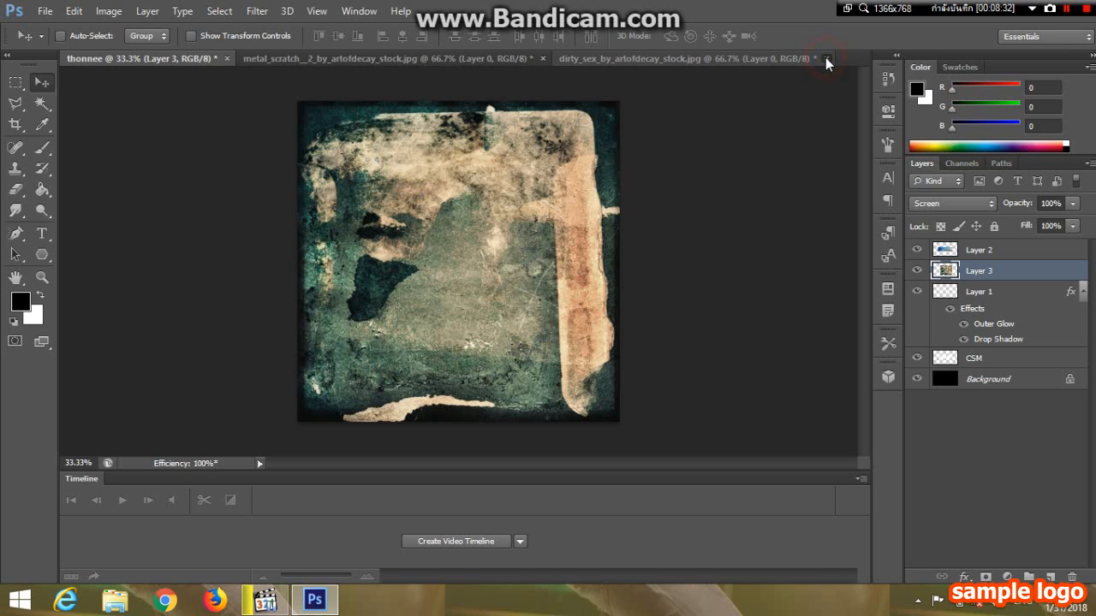
pyautogui.click(564, 237)
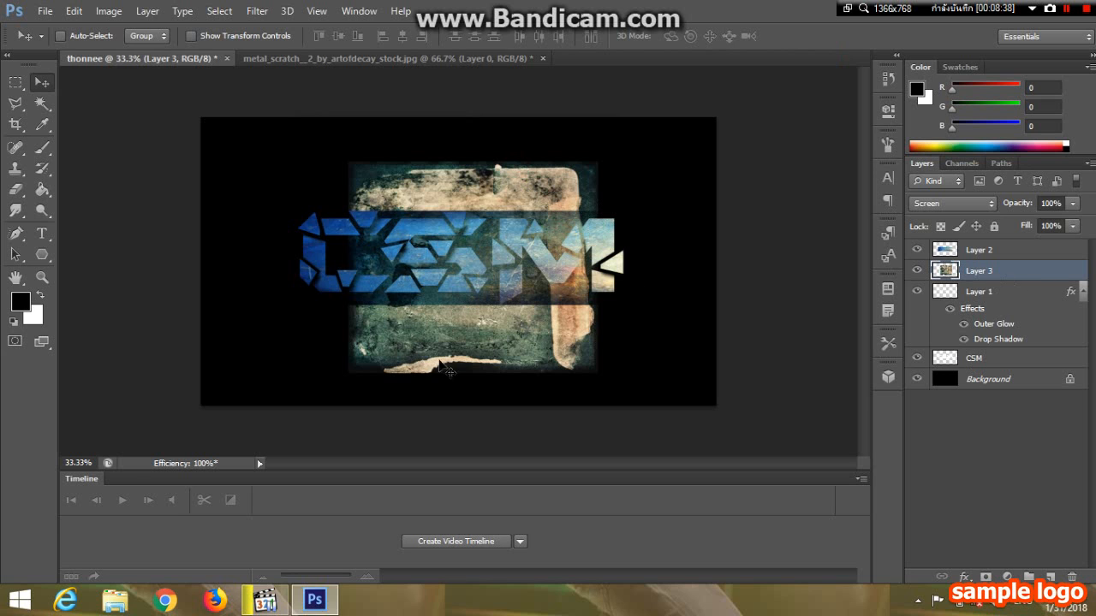
pyautogui.moveTo(424, 351)
pyautogui.mouseDown()
pyautogui.moveTo(387, 345)
pyautogui.moveTo(409, 322)
pyautogui.moveTo(411, 335)
pyautogui.mouseUp()
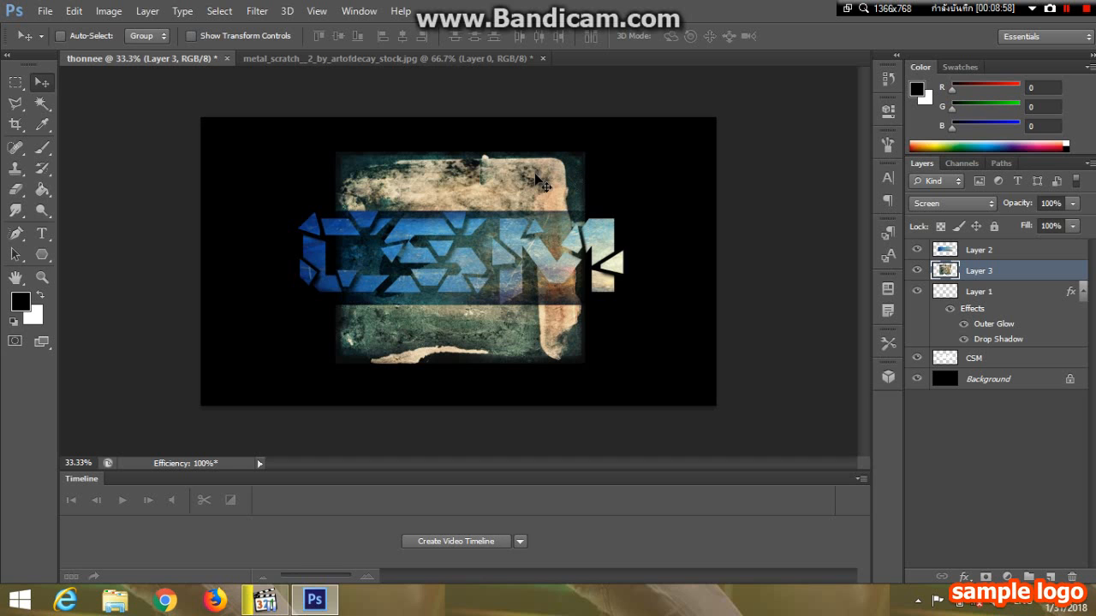
pyautogui.moveTo(533, 175)
pyautogui.mouseDown()
pyautogui.moveTo(638, 183)
pyautogui.moveTo(518, 181)
pyautogui.moveTo(529, 177)
pyautogui.mouseUp()
# Save a copy of the logo as thonnee.jpg in JPEG format, accepting the offered JPEG options
pyautogui.click(39, 12)
pyautogui.click(88, 204)
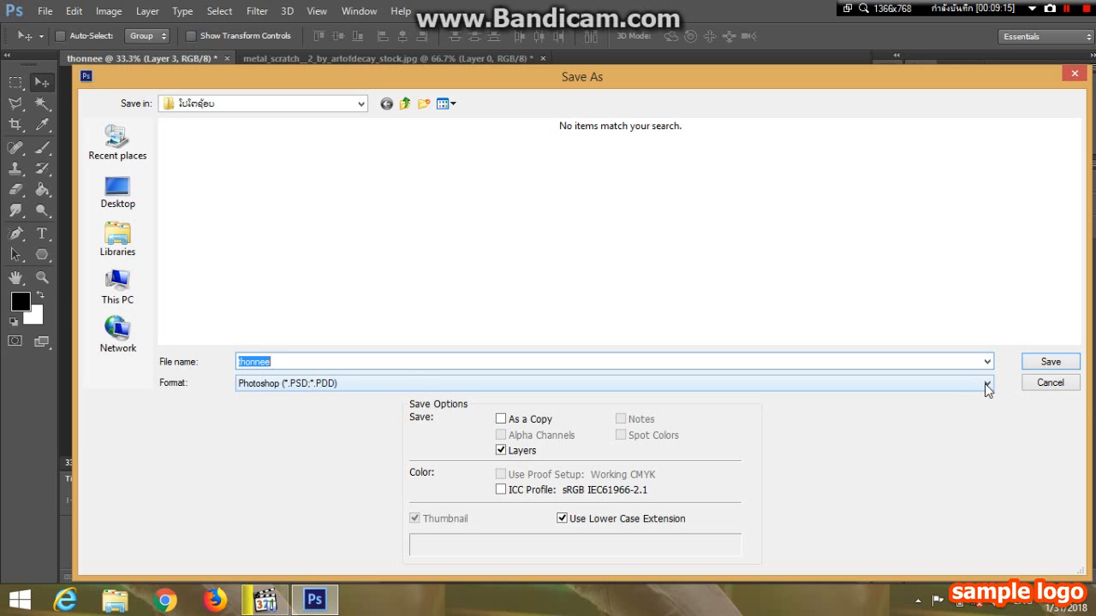
pyautogui.click(988, 385)
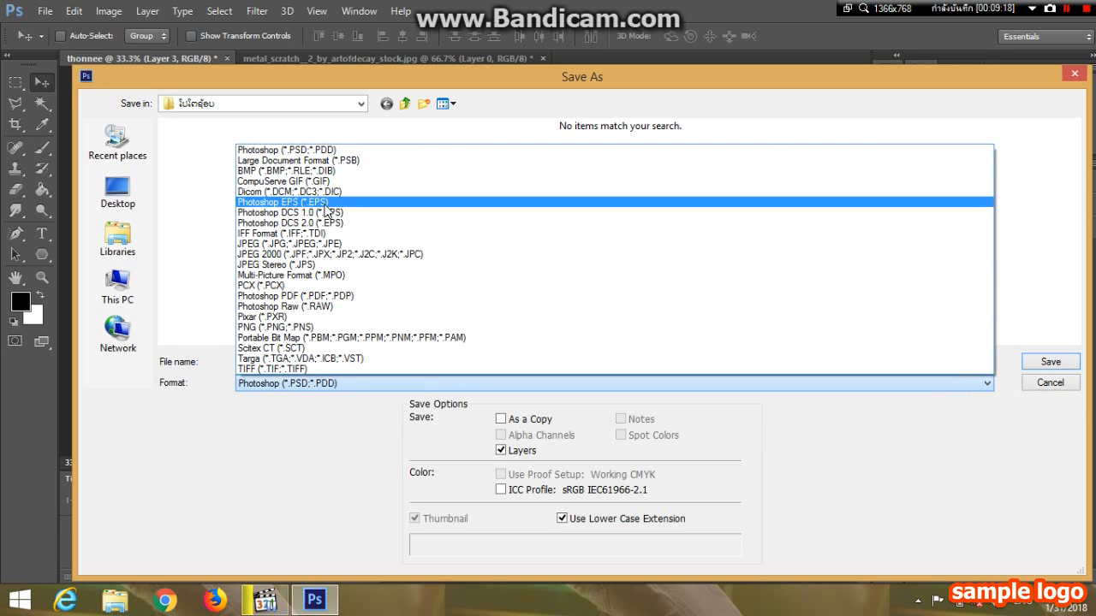
pyautogui.click(314, 244)
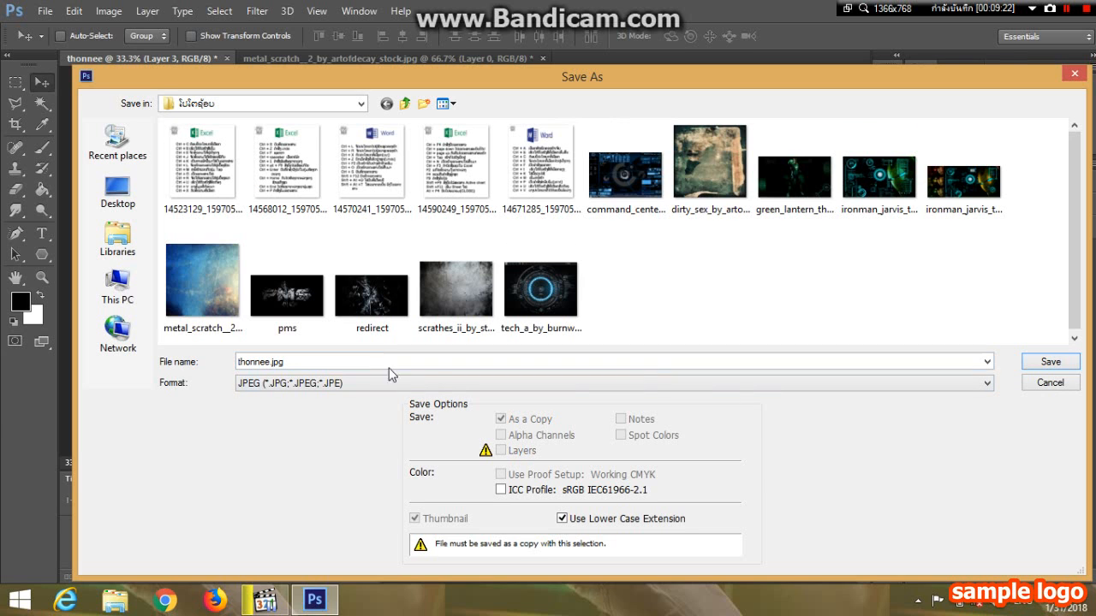
pyautogui.click(1050, 362)
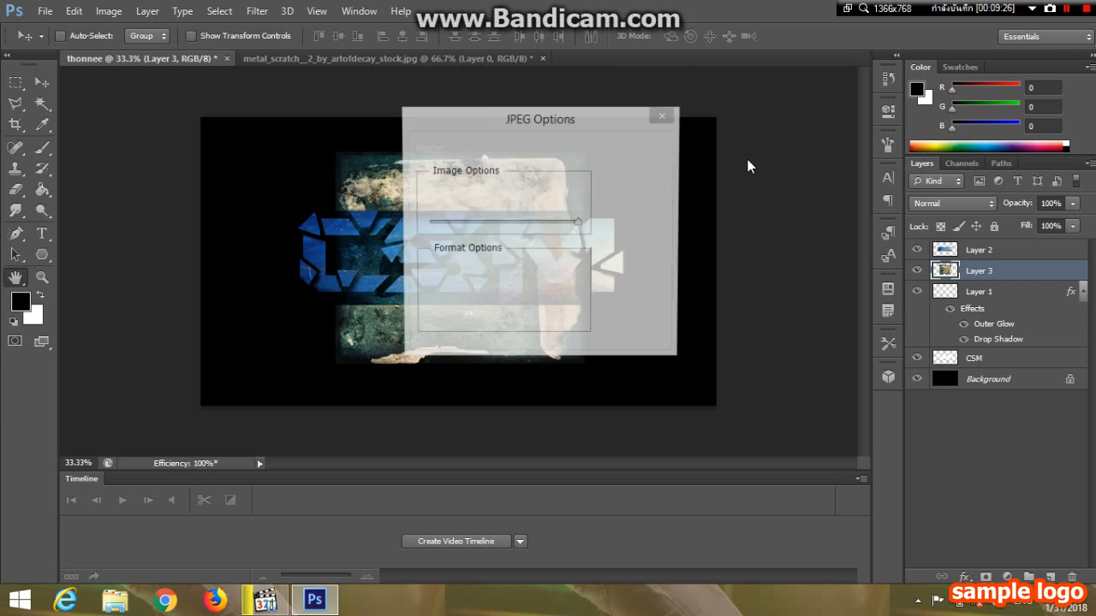
pyautogui.click(636, 147)
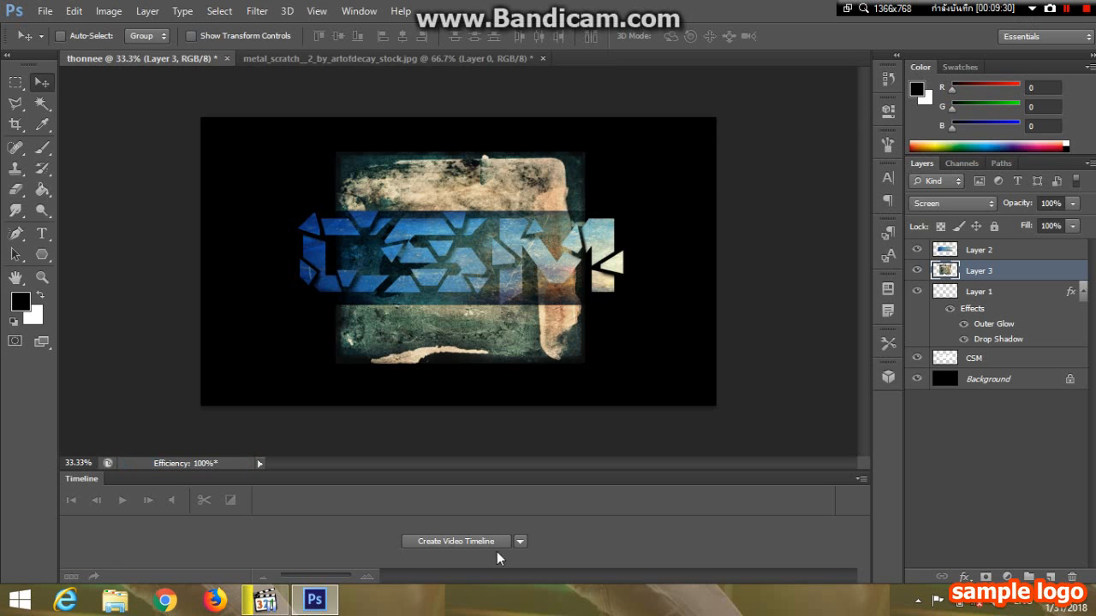
# Switch to File Explorer and open the exported thonnee image from the ໂປໂຕຊ໋ອບ folder inside Pictures
pyautogui.click(310, 599)
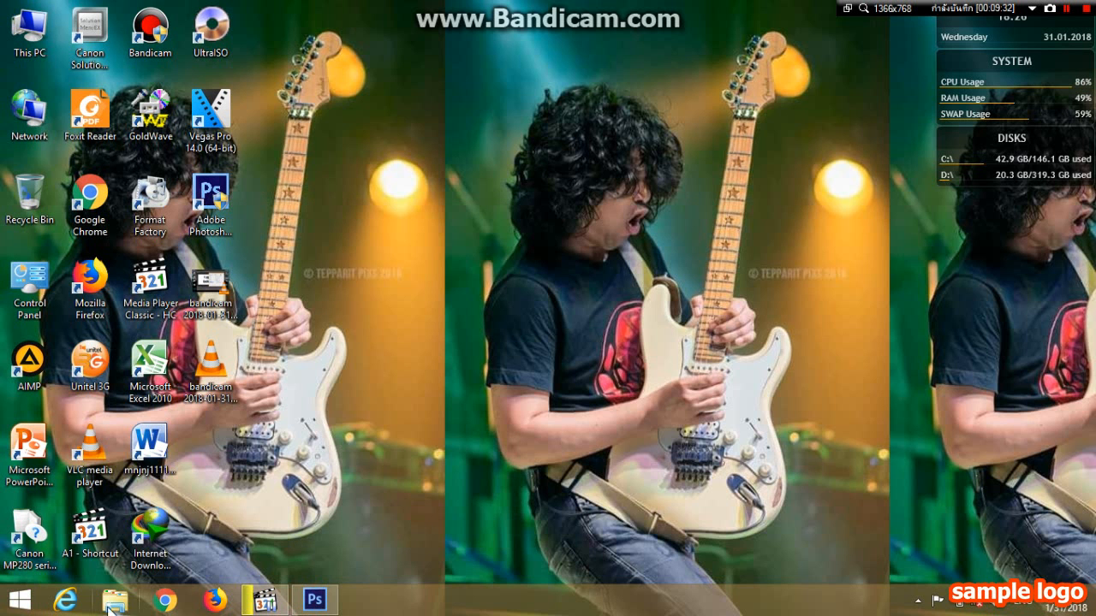
pyautogui.press('super+e')
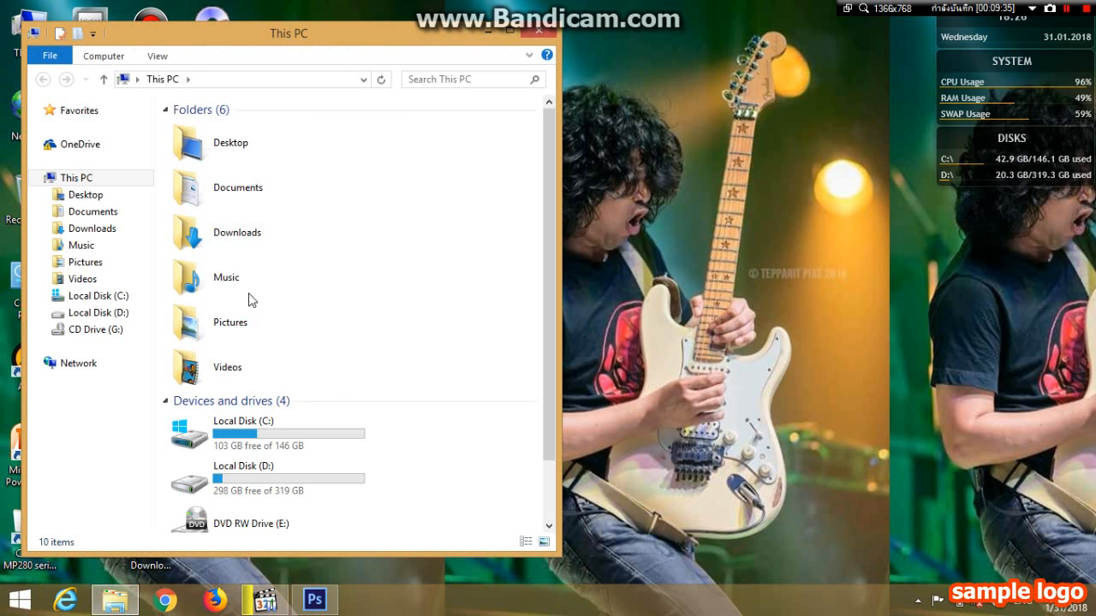
pyautogui.doubleClick(272, 322)
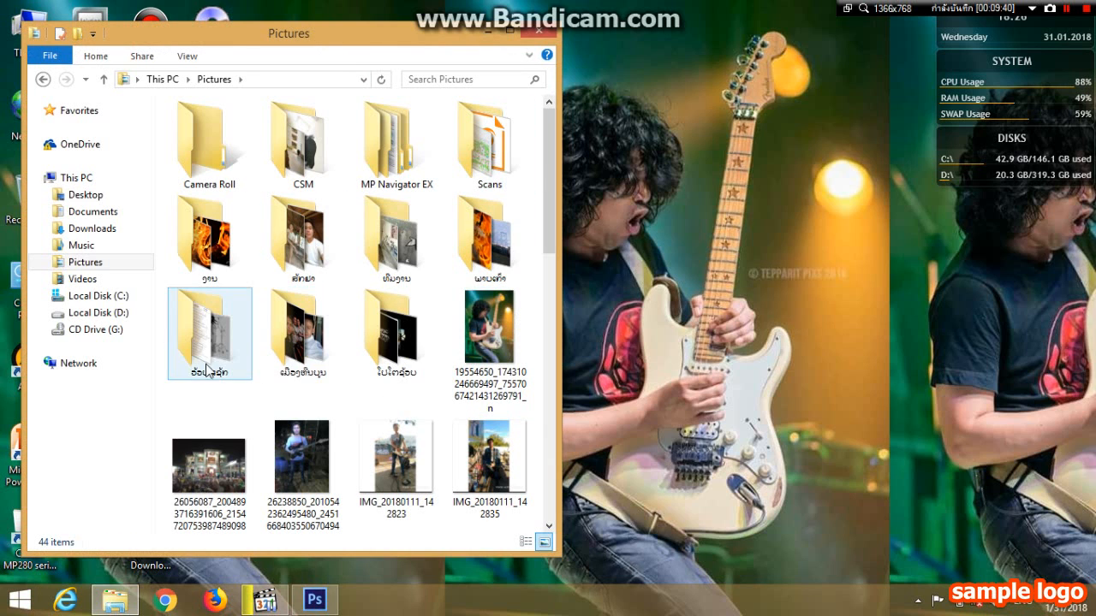
pyautogui.doubleClick(391, 327)
pyautogui.scroll(-5, 466, 394)
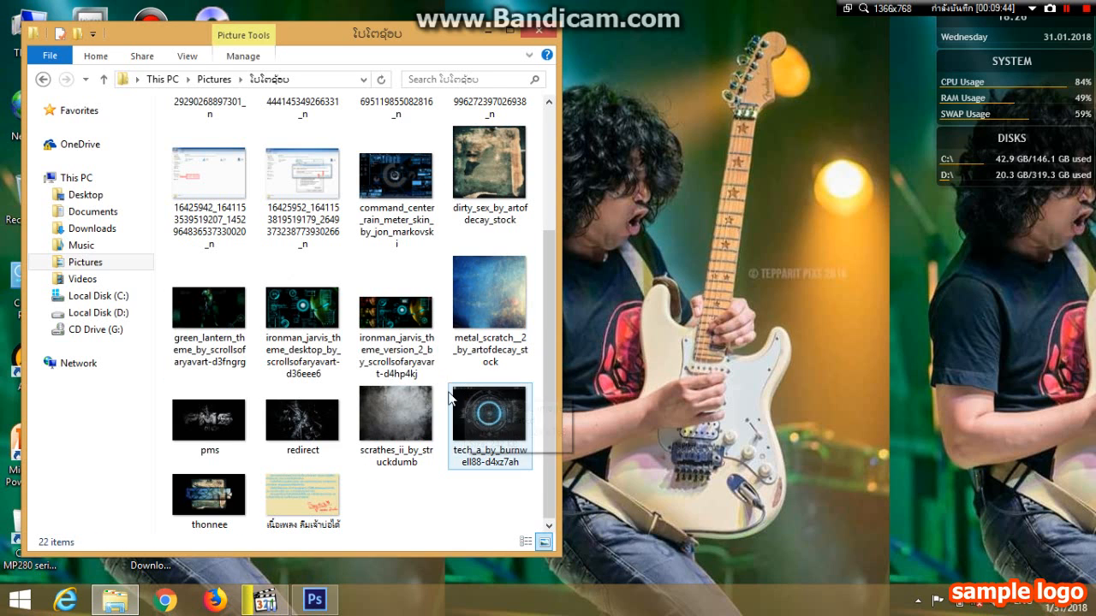
pyautogui.doubleClick(232, 495)
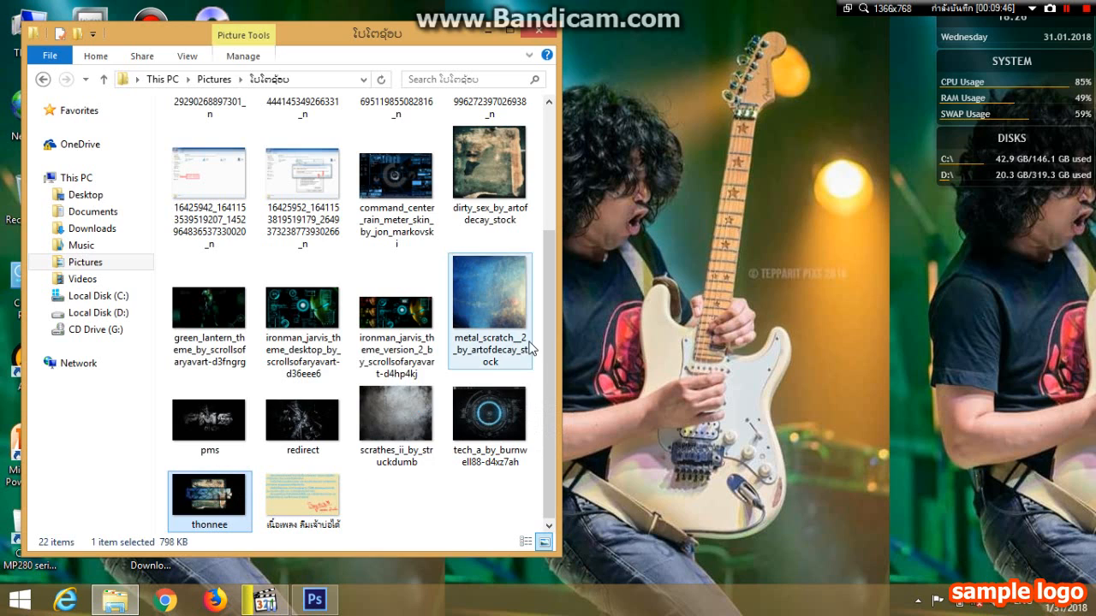